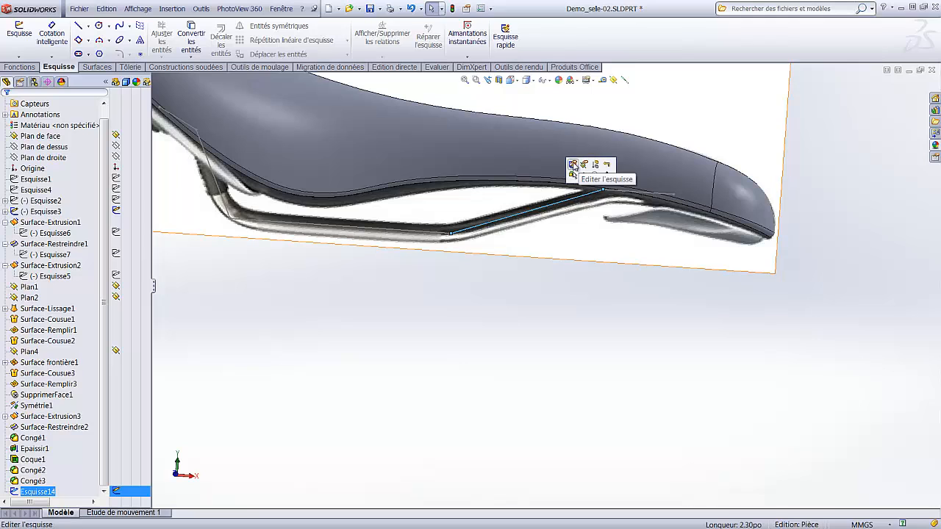
Examine the side-profile rail sketch Esquisse14, checking its dimensions and outline against the saddle image from several angles, and close it
{"action": "left_click", "coordinate": [573, 163]}
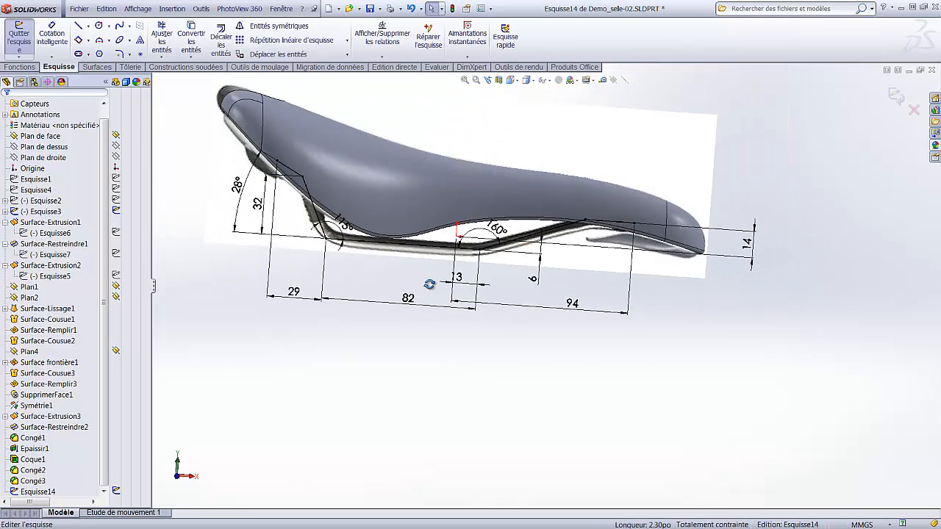
{"action": "scroll", "coordinate": [371, 250], "scroll_direction": "down", "scroll_amount": 3}
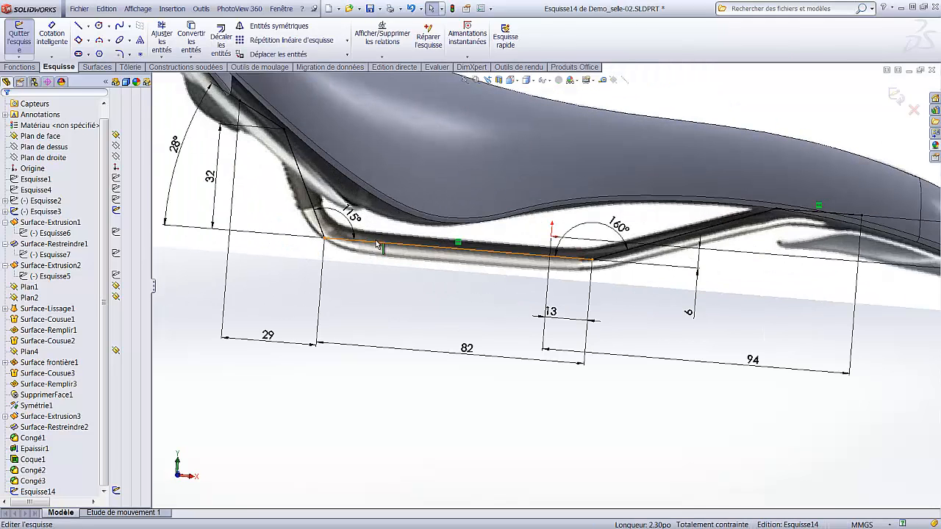
{"action": "scroll", "coordinate": [375, 243], "scroll_direction": "up", "scroll_amount": 2}
{"action": "middle_click_drag", "start_coordinate": [376, 243], "coordinate": [406, 158]}
{"action": "scroll", "coordinate": [399, 140], "scroll_direction": "up", "scroll_amount": 3}
{"action": "scroll", "coordinate": [579, 266], "scroll_direction": "down", "scroll_amount": 3}
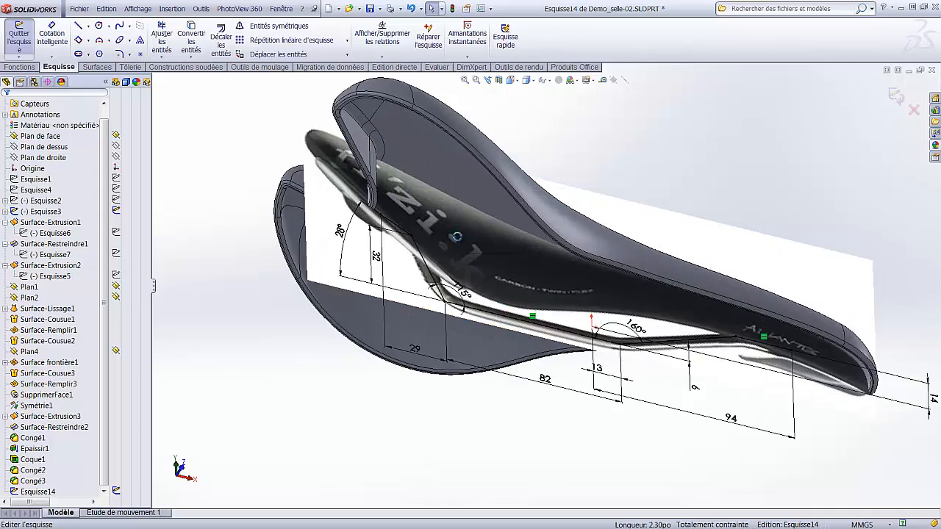
{"action": "middle_click_drag", "start_coordinate": [457, 235], "coordinate": [735, 316]}
{"action": "scroll", "coordinate": [875, 372], "scroll_direction": "down", "scroll_amount": 3}
{"action": "middle_click_drag", "start_coordinate": [874, 371], "coordinate": [780, 139]}
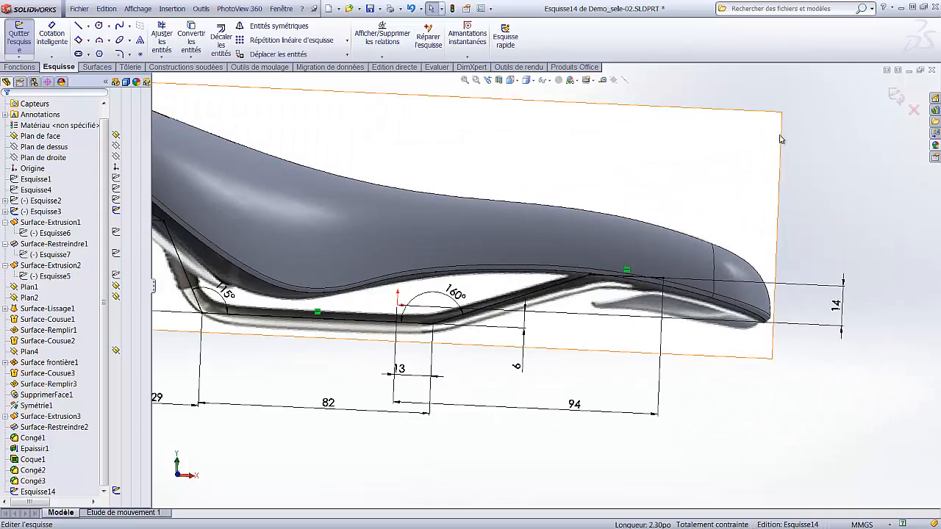
{"action": "scroll", "coordinate": [781, 139], "scroll_direction": "up", "scroll_amount": 3}
{"action": "mouse_move", "coordinate": [781, 199]}
{"action": "middle_mouse_down"}
{"action": "mouse_move", "coordinate": [833, 204]}
{"action": "mouse_move", "coordinate": [780, 208]}
{"action": "mouse_move", "coordinate": [790, 167]}
{"action": "mouse_move", "coordinate": [798, 184]}
{"action": "mouse_move", "coordinate": [804, 180]}
{"action": "middle_mouse_up"}
{"action": "left_click", "coordinate": [896, 95]}
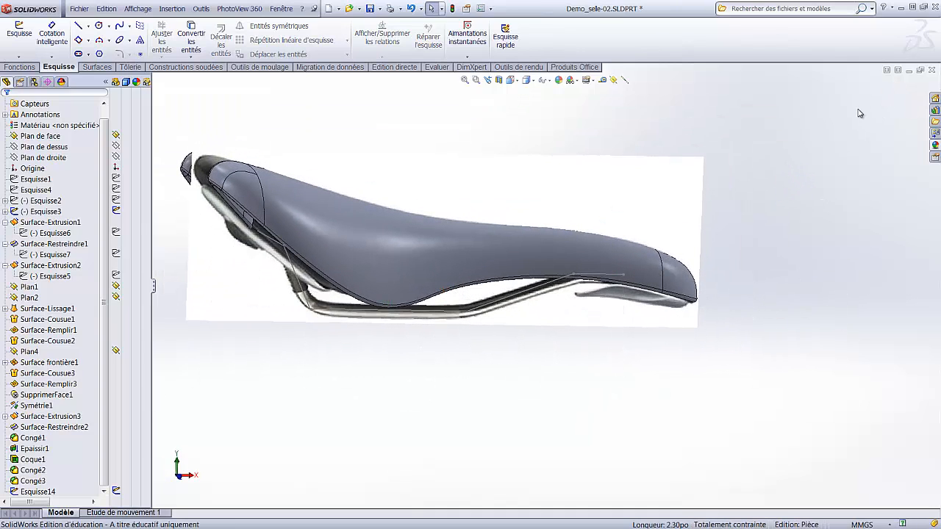
Hide the saddle body and the reference-image sketch Esquisse3, leaving the rail profile sketch displayed
{"action": "scroll", "coordinate": [509, 247], "scroll_direction": "up", "scroll_amount": 2}
{"action": "middle_click_drag", "start_coordinate": [419, 263], "coordinate": [436, 299]}
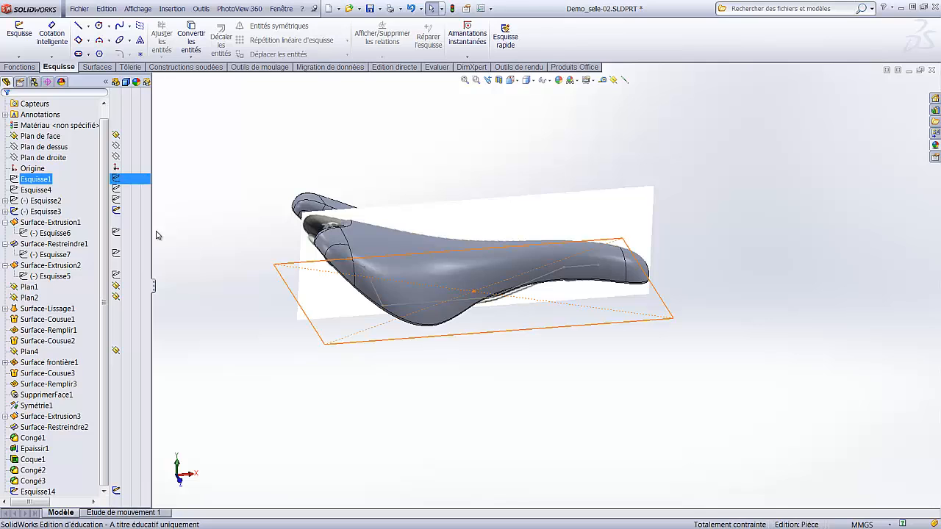
{"action": "middle_click_drag", "start_coordinate": [316, 284], "coordinate": [437, 506]}
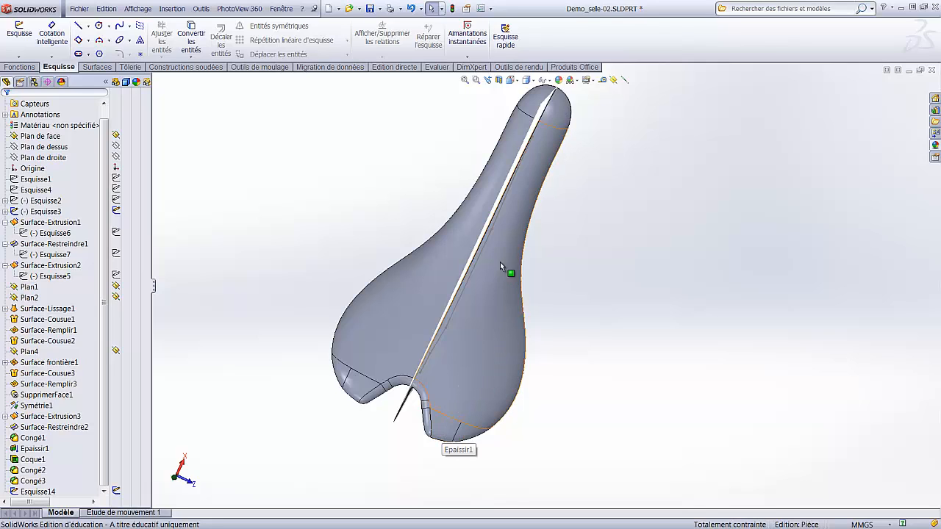
{"action": "scroll", "coordinate": [608, 178], "scroll_direction": "up", "scroll_amount": 2}
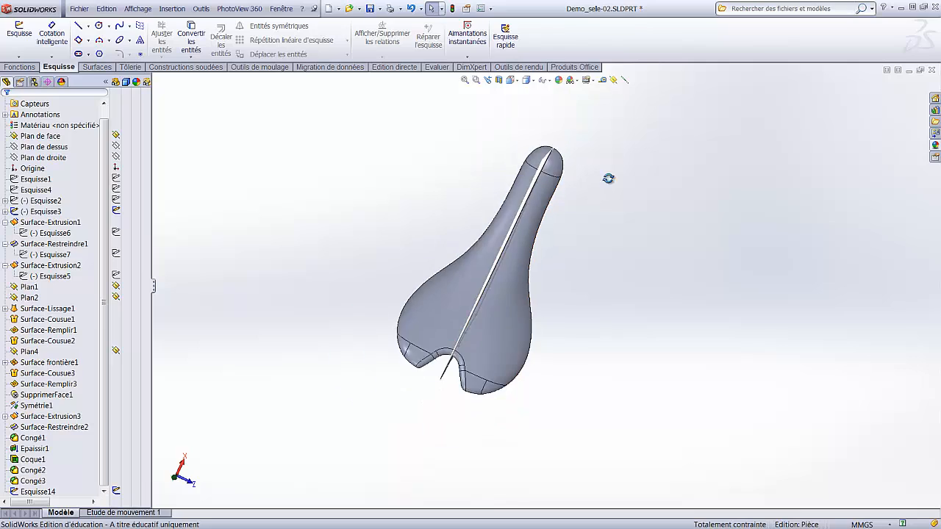
{"action": "middle_click_drag", "start_coordinate": [607, 178], "coordinate": [601, 42]}
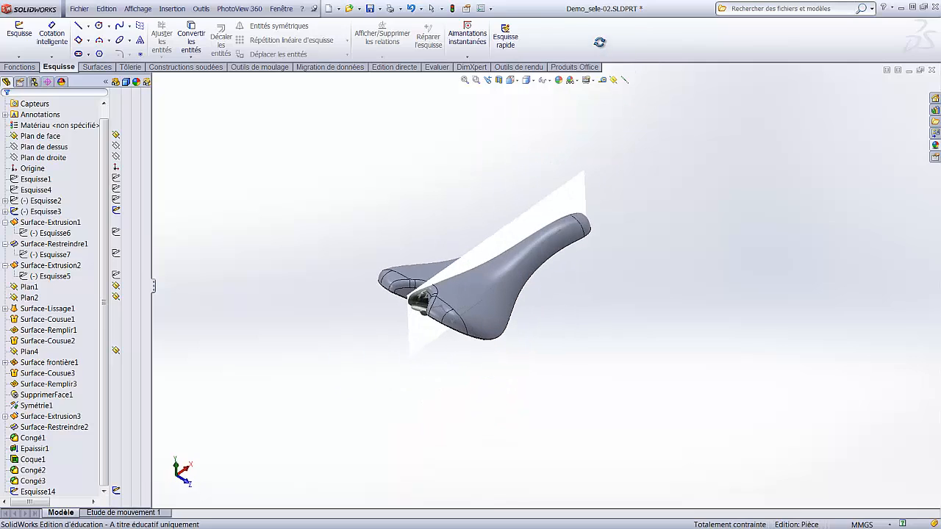
{"action": "left_click", "coordinate": [485, 271]}
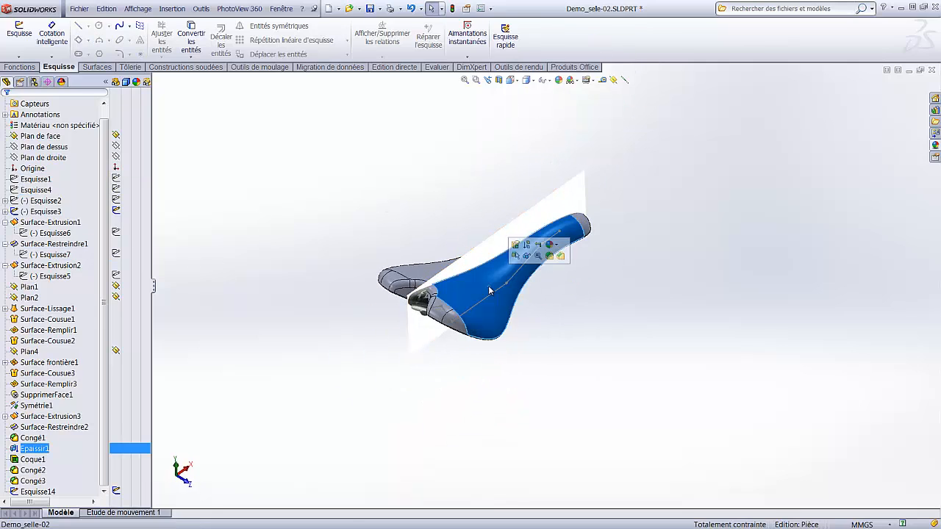
{"action": "left_click", "coordinate": [525, 256]}
{"action": "key", "text": "ctrl+1"}
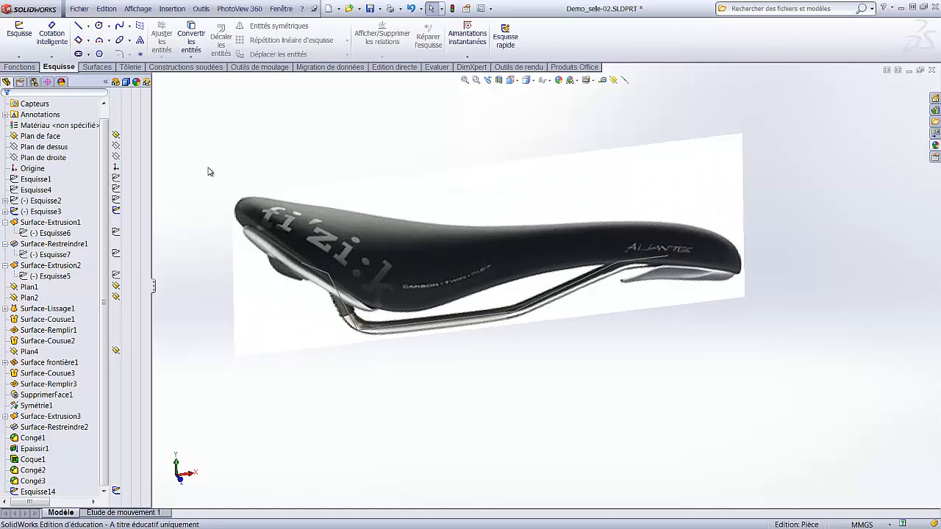
{"action": "left_click", "coordinate": [115, 211]}
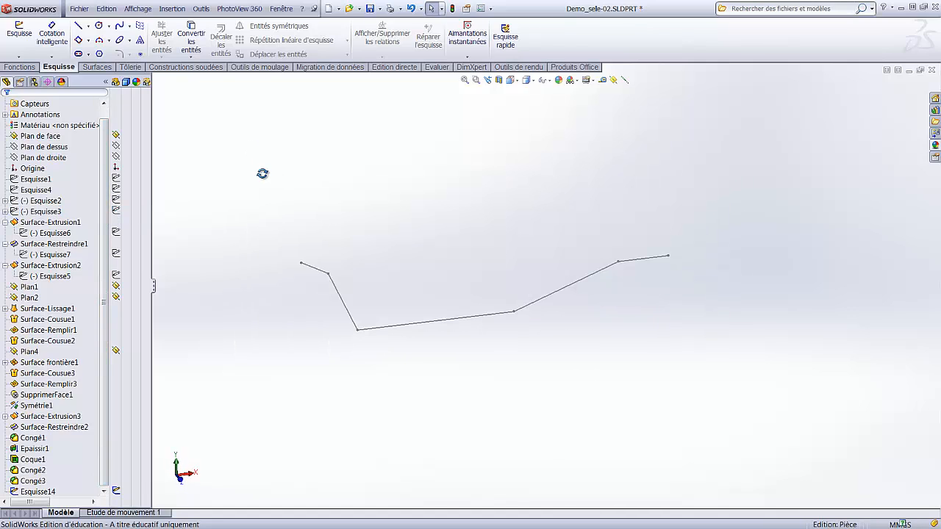
Sketch an open chain of five lines on the top plane (Plan de dessus) beside the rail profile, its long middle segment about 84 mm
{"action": "mouse_move", "coordinate": [262, 173]}
{"action": "middle_mouse_down"}
{"action": "mouse_move", "coordinate": [267, 205]}
{"action": "mouse_move", "coordinate": [466, 271]}
{"action": "mouse_move", "coordinate": [449, 315]}
{"action": "mouse_move", "coordinate": [454, 175]}
{"action": "mouse_move", "coordinate": [415, 181]}
{"action": "middle_mouse_up"}
{"action": "left_click", "coordinate": [50, 149]}
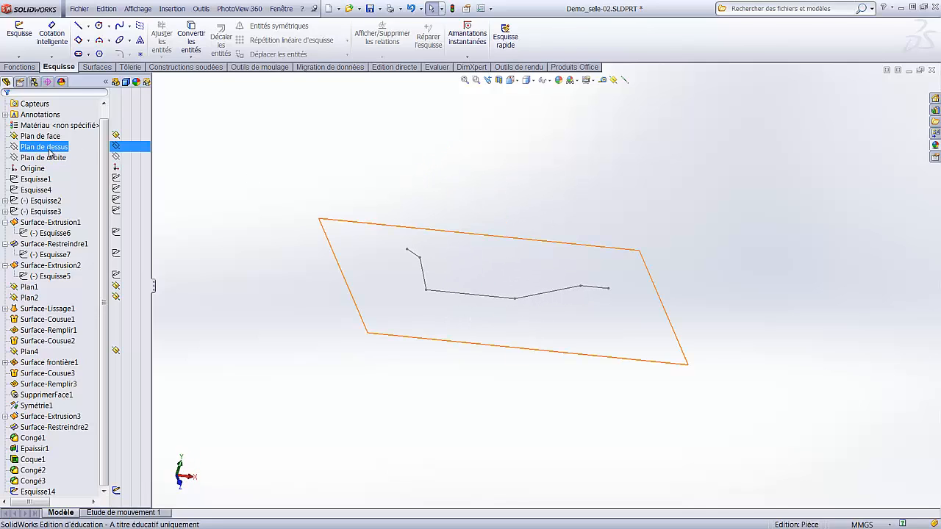
{"action": "middle_click_drag", "start_coordinate": [413, 202], "coordinate": [436, 185]}
{"action": "left_click", "coordinate": [17, 33]}
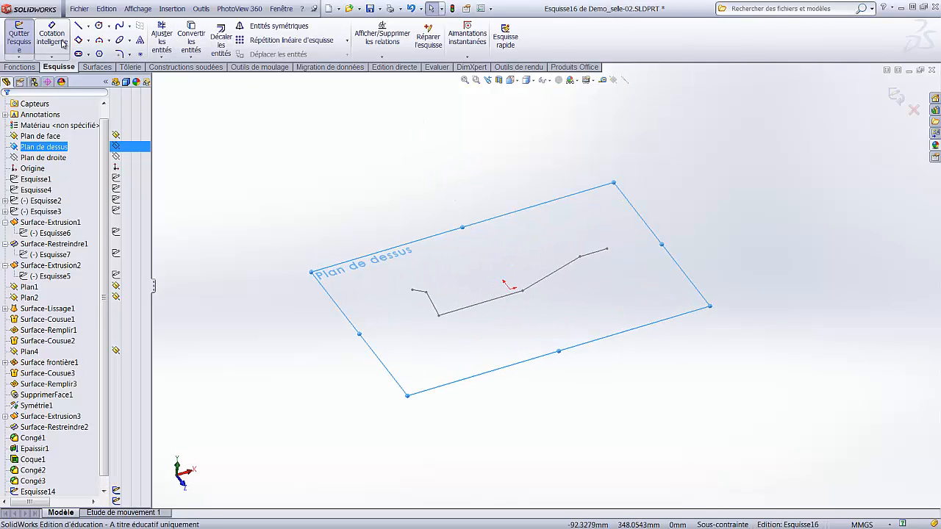
{"action": "left_click", "coordinate": [79, 26]}
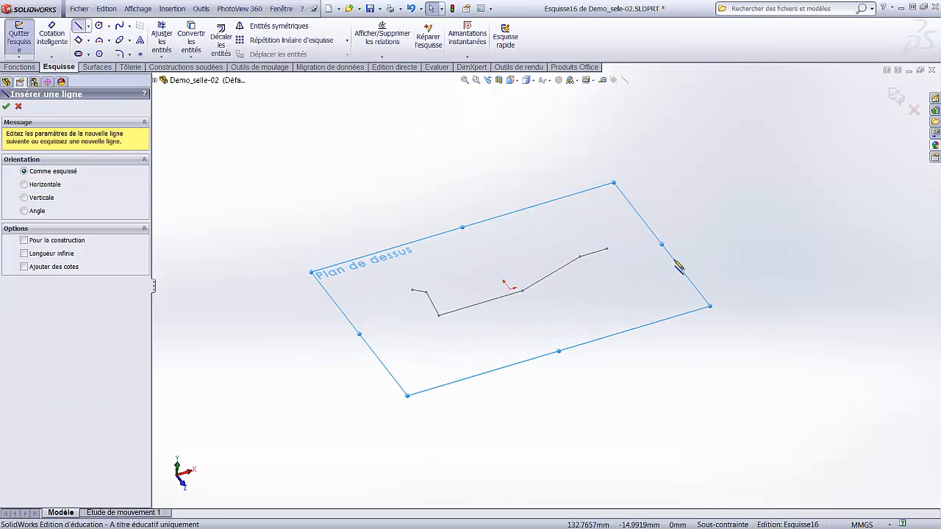
{"action": "left_click", "coordinate": [616, 266]}
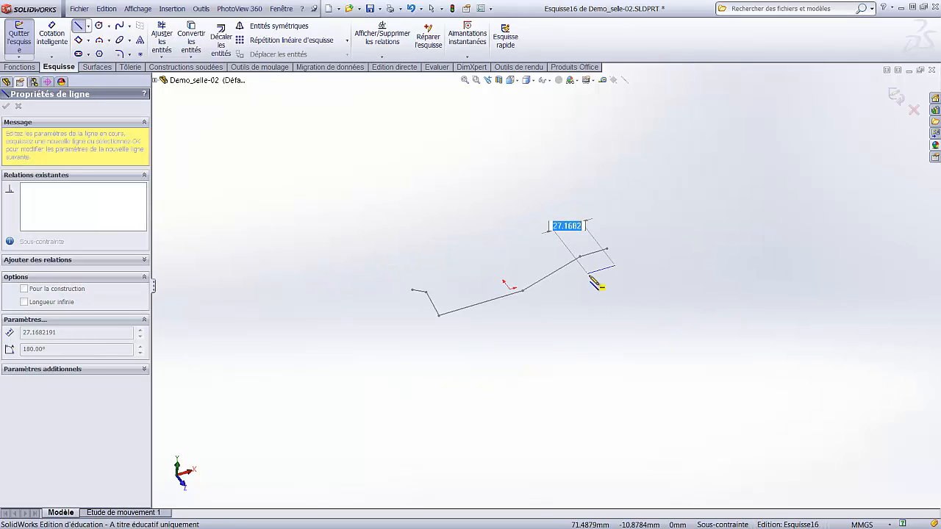
{"action": "left_click", "coordinate": [590, 272]}
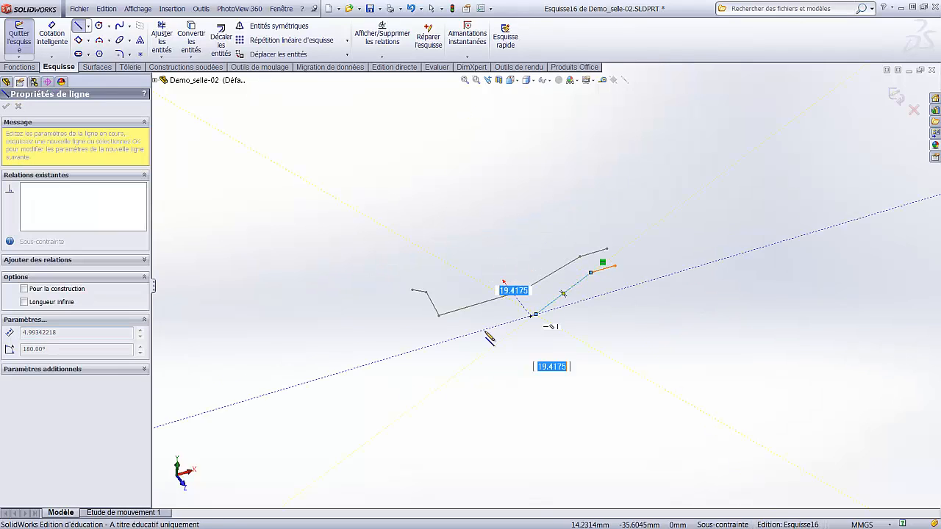
{"action": "left_click", "coordinate": [535, 314]}
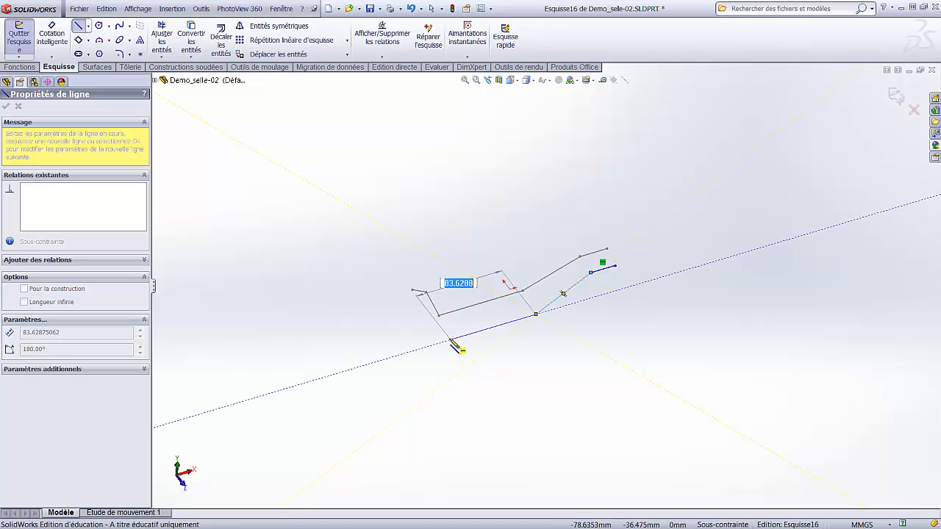
{"action": "left_click", "coordinate": [449, 342]}
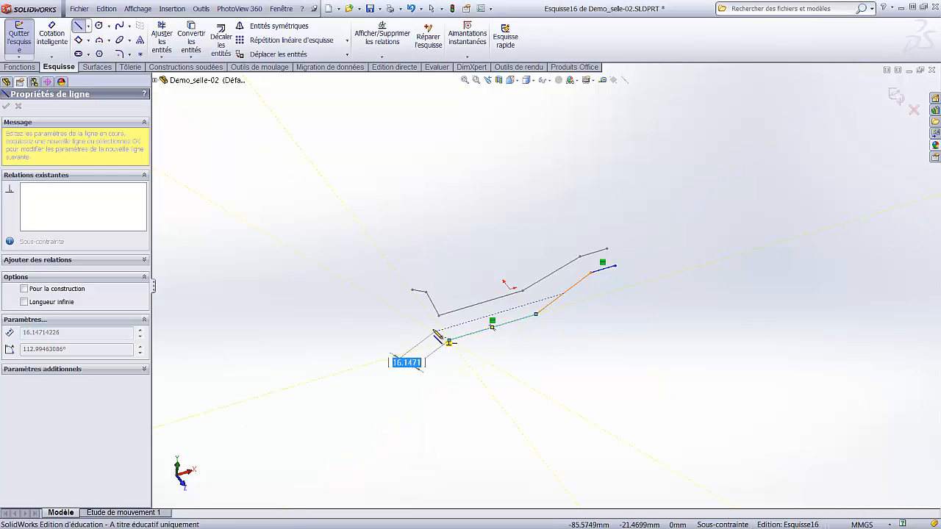
{"action": "left_click", "coordinate": [431, 336]}
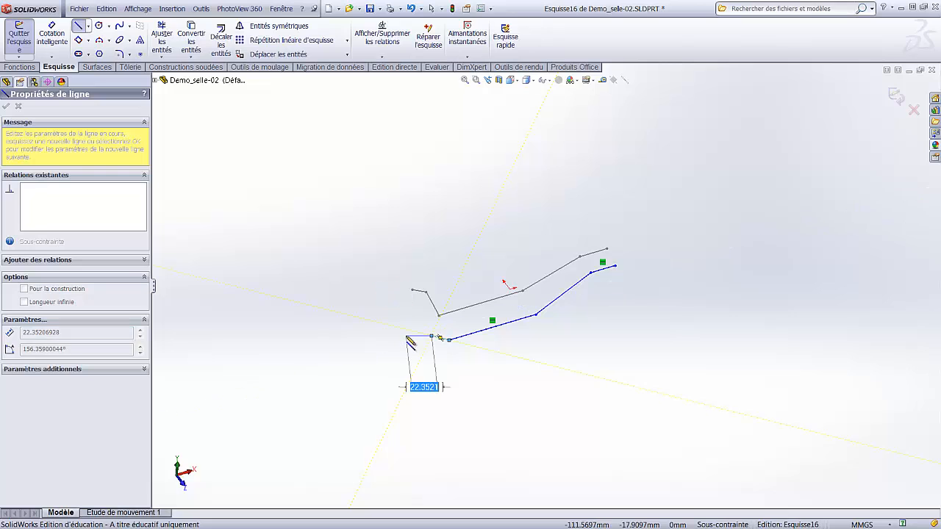
{"action": "left_click", "coordinate": [405, 335]}
{"action": "key", "text": "Escape"}
{"action": "key", "text": "Escape"}
Add vertical relations between both ends of the chain's horizontal nose segment and the matching points of the rail profile Esquisse14
{"action": "mouse_move", "coordinate": [475, 210]}
{"action": "middle_mouse_down"}
{"action": "mouse_move", "coordinate": [510, 374]}
{"action": "mouse_move", "coordinate": [462, 361]}
{"action": "mouse_move", "coordinate": [485, 373]}
{"action": "mouse_move", "coordinate": [493, 340]}
{"action": "middle_mouse_up"}
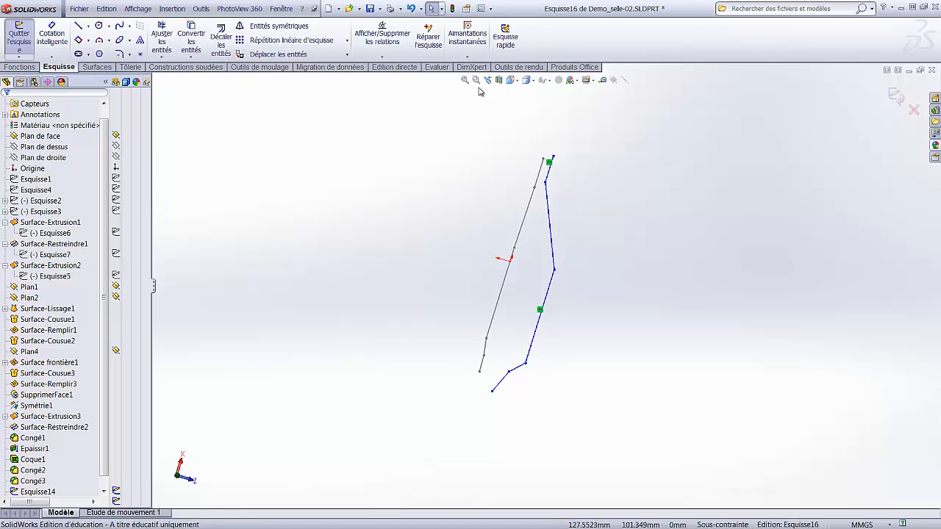
{"action": "left_click", "coordinate": [515, 80]}
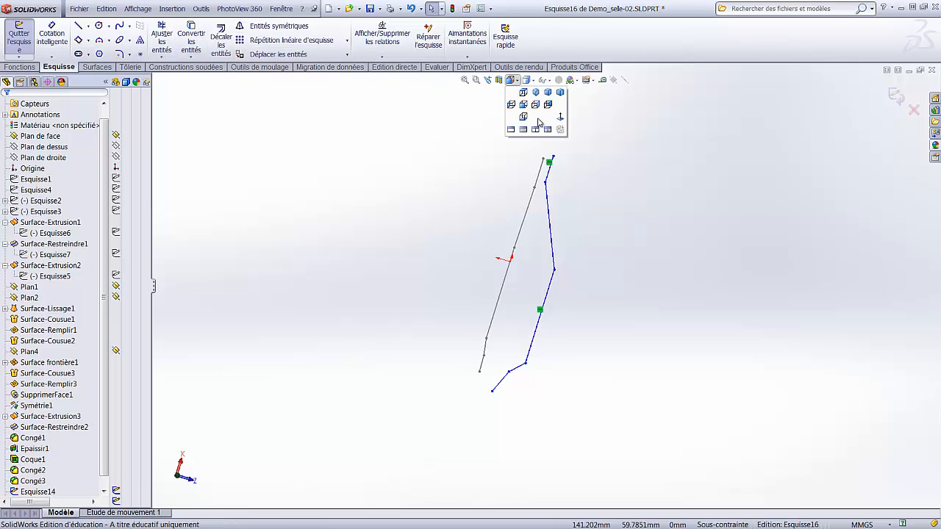
{"action": "left_click", "coordinate": [561, 118]}
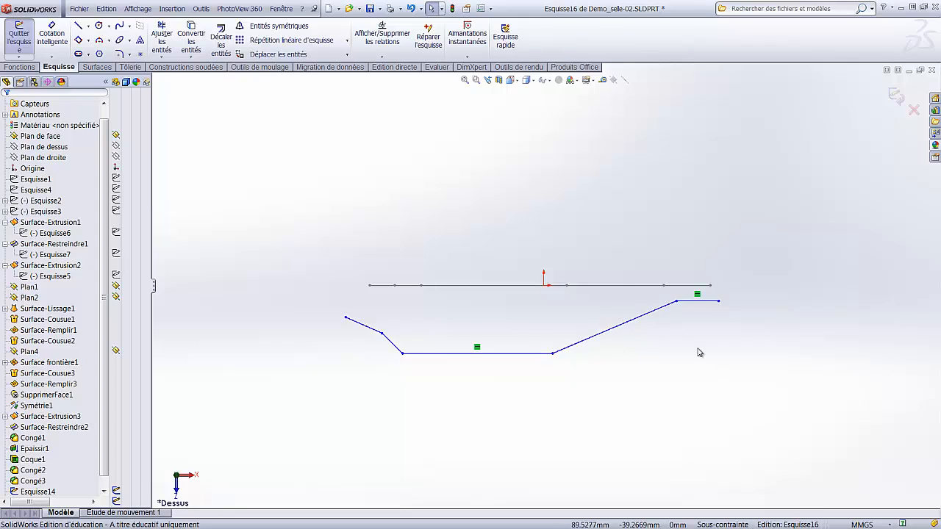
{"action": "scroll", "coordinate": [699, 352], "scroll_direction": "down", "scroll_amount": 2}
{"action": "left_click", "coordinate": [711, 274]}
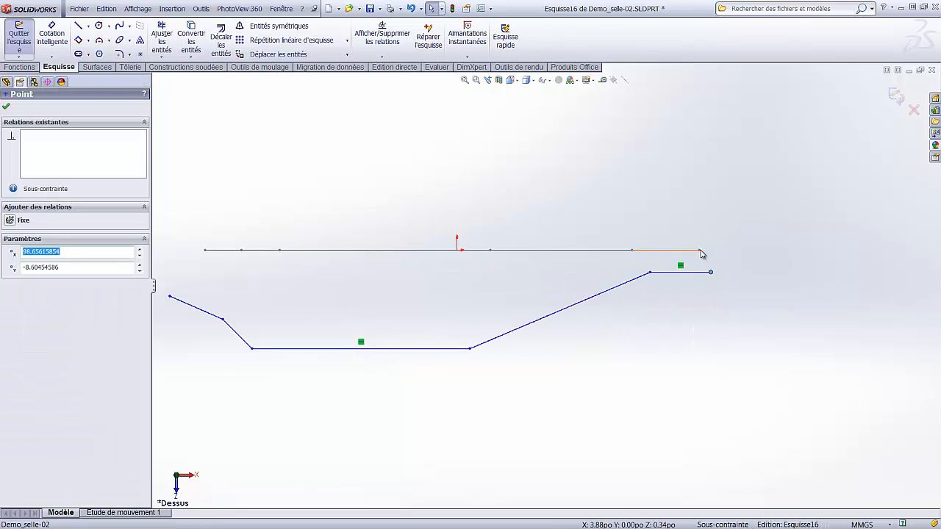
{"action": "left_click", "coordinate": [759, 261]}
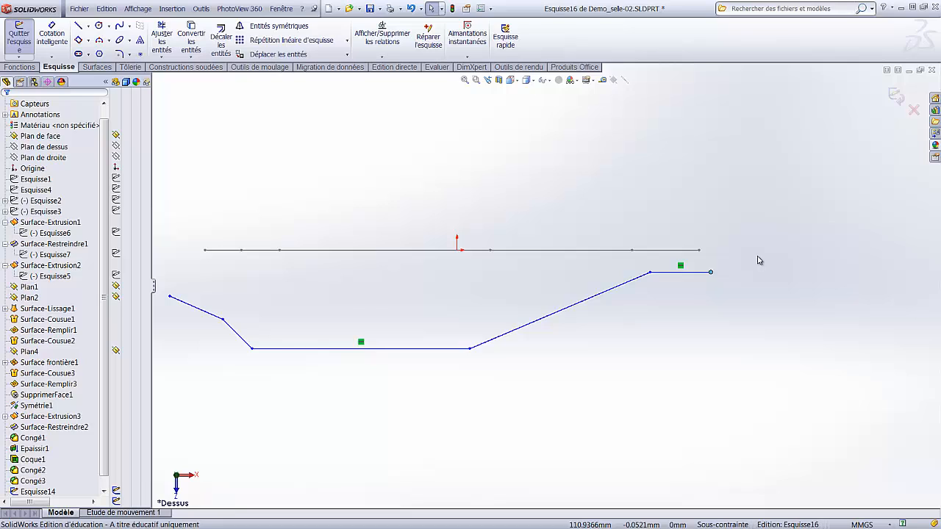
{"action": "left_click", "coordinate": [711, 274]}
{"action": "mouse_move", "coordinate": [700, 253]}
{"action": "middle_mouse_down"}
{"action": "mouse_move", "coordinate": [714, 240]}
{"action": "mouse_move", "coordinate": [696, 271]}
{"action": "middle_mouse_up"}
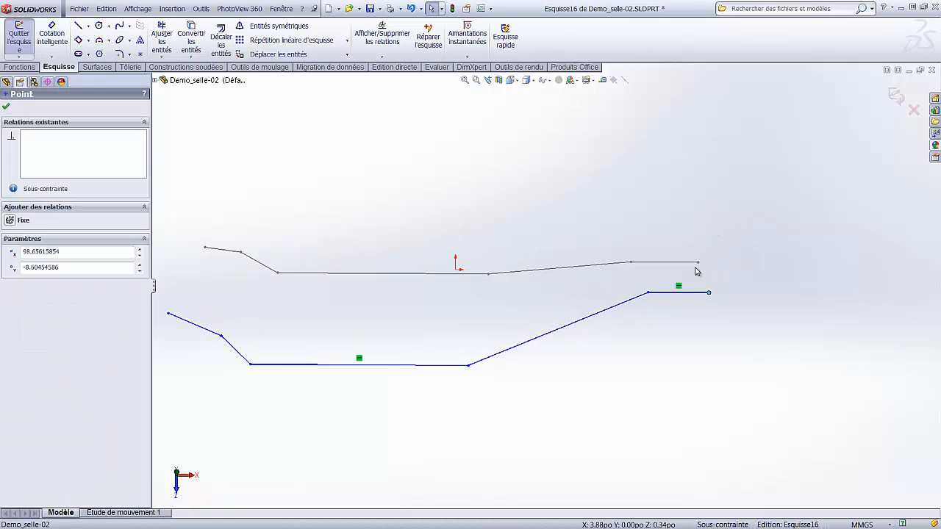
{"action": "left_click", "coordinate": [698, 263], "text": "ctrl"}
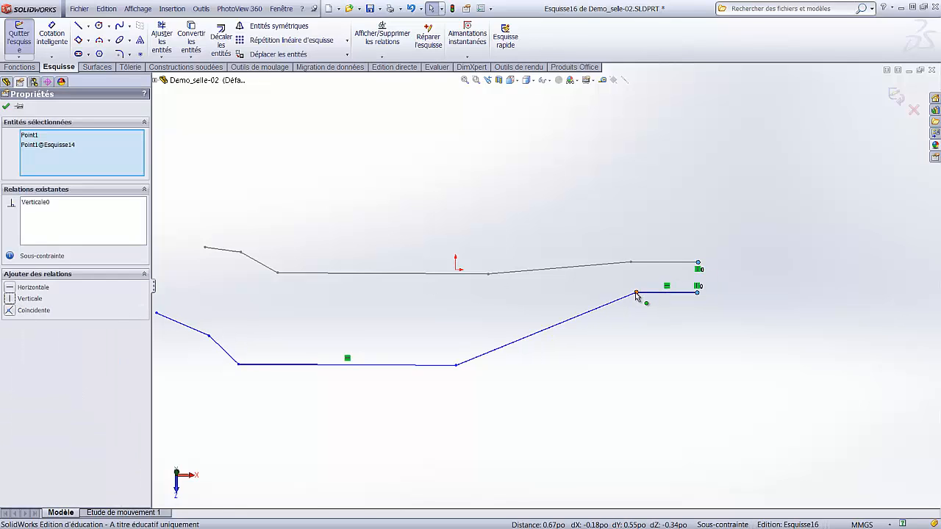
{"action": "left_click", "coordinate": [636, 293]}
{"action": "left_click", "coordinate": [631, 262], "text": "ctrl"}
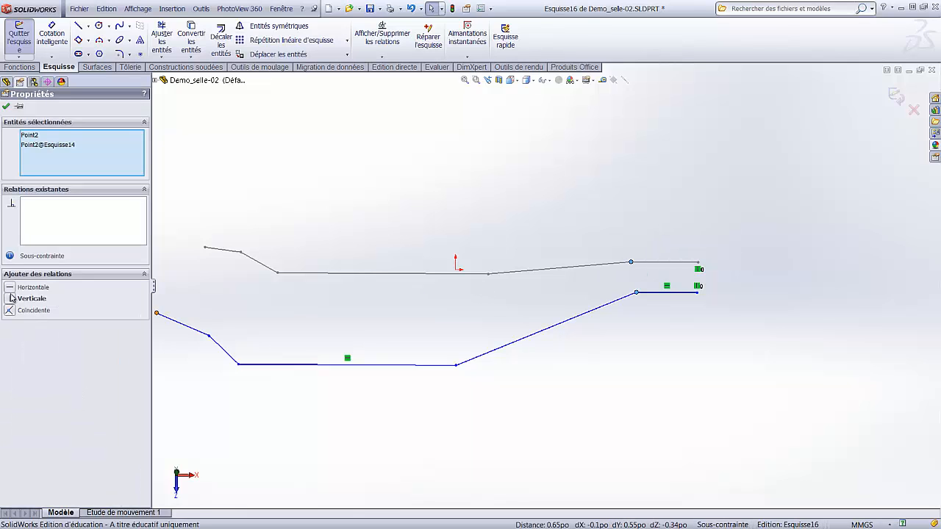
{"action": "left_click", "coordinate": [10, 302]}
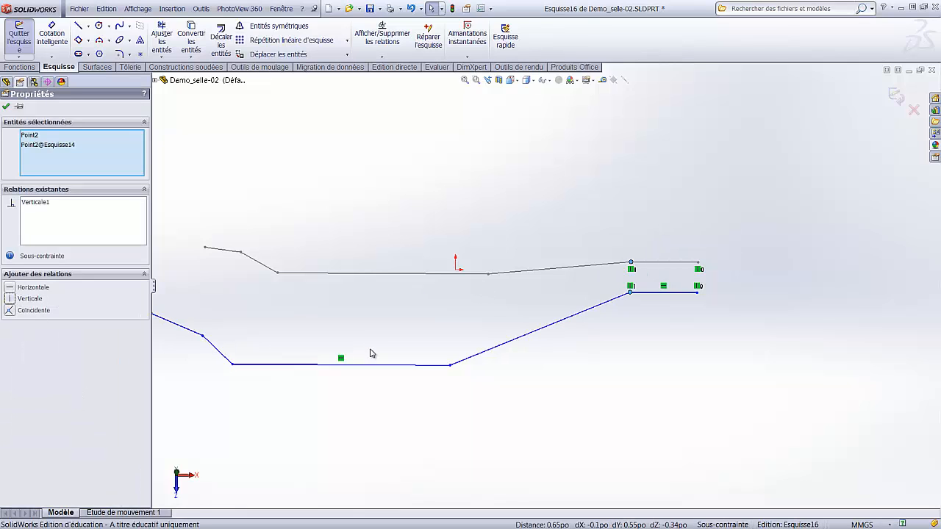
Add vertical relations between both ends of the chain's long middle segment and the matching points of Esquisse14
{"action": "left_click", "coordinate": [450, 366]}
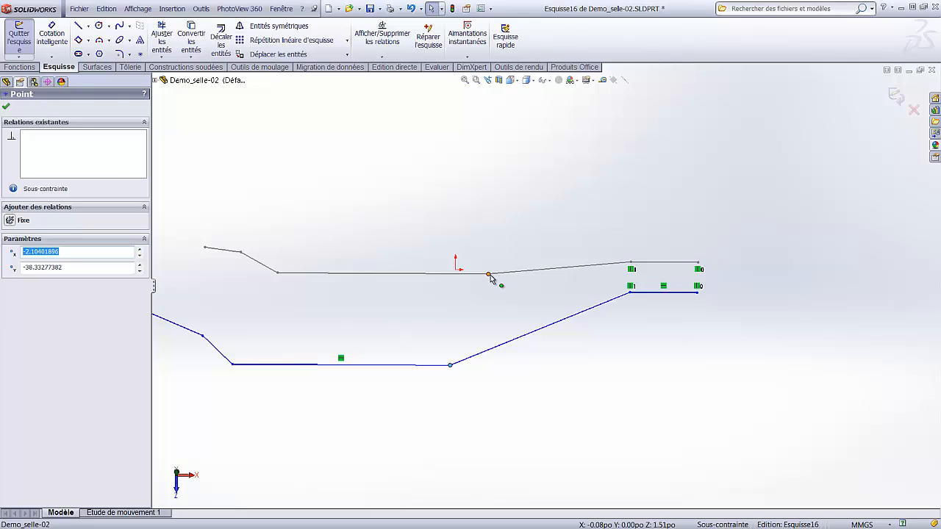
{"action": "left_click", "coordinate": [489, 274], "text": "ctrl"}
{"action": "left_click", "coordinate": [11, 299]}
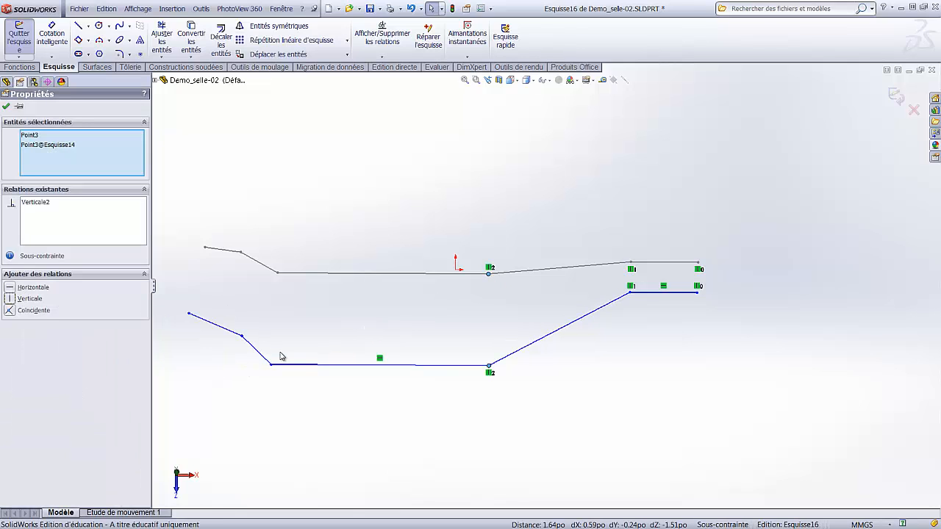
{"action": "left_click", "coordinate": [272, 365]}
{"action": "left_click", "coordinate": [277, 273], "text": "ctrl"}
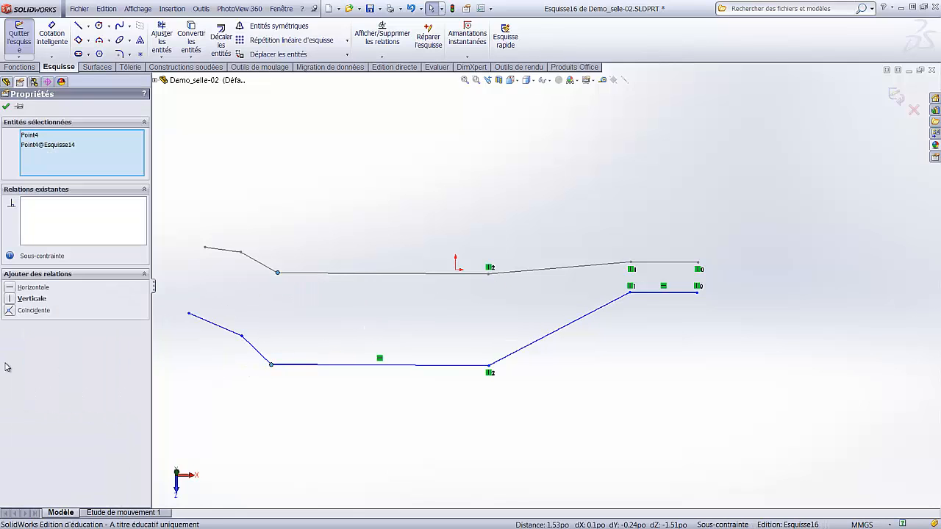
{"action": "left_click", "coordinate": [10, 299]}
Add vertical relations between both ends of the chain's short rear segment and the matching points of the rail profile Esquisse14
{"action": "left_click", "coordinate": [249, 337]}
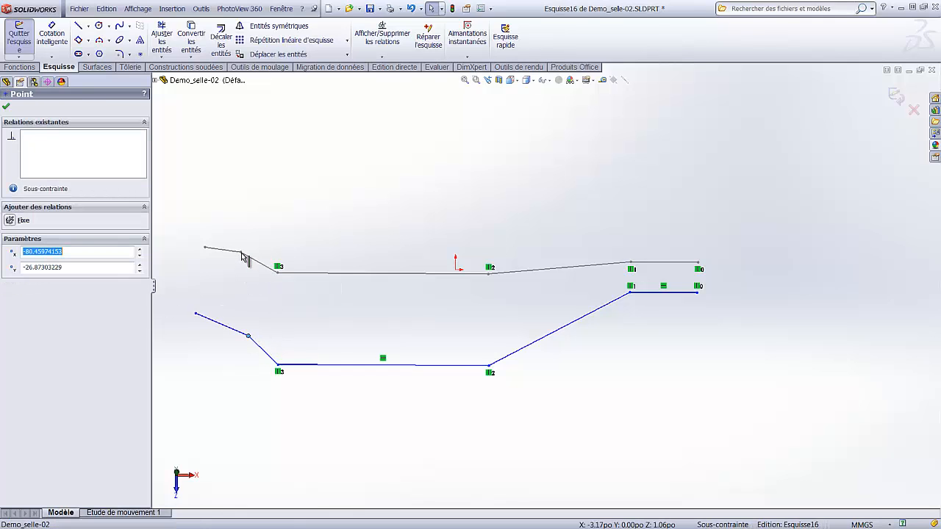
{"action": "left_click", "coordinate": [241, 252], "text": "ctrl"}
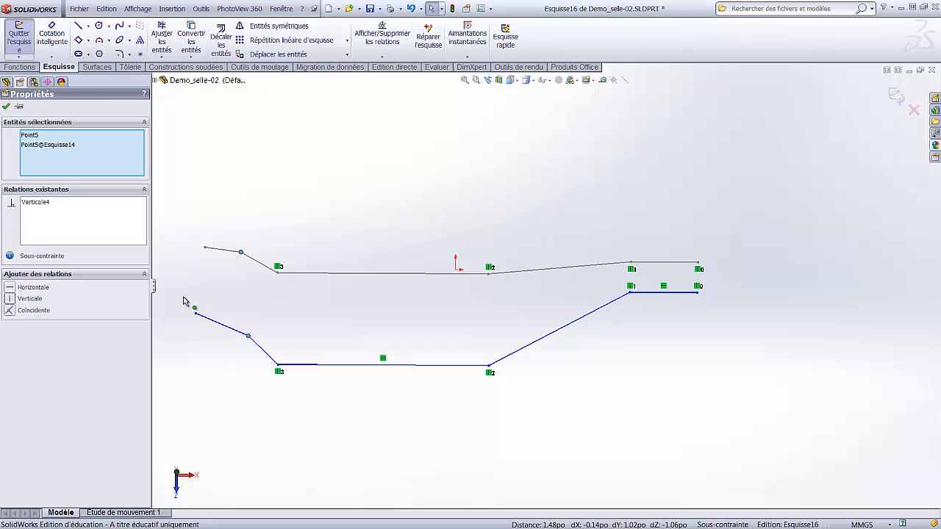
{"action": "left_click", "coordinate": [206, 248]}
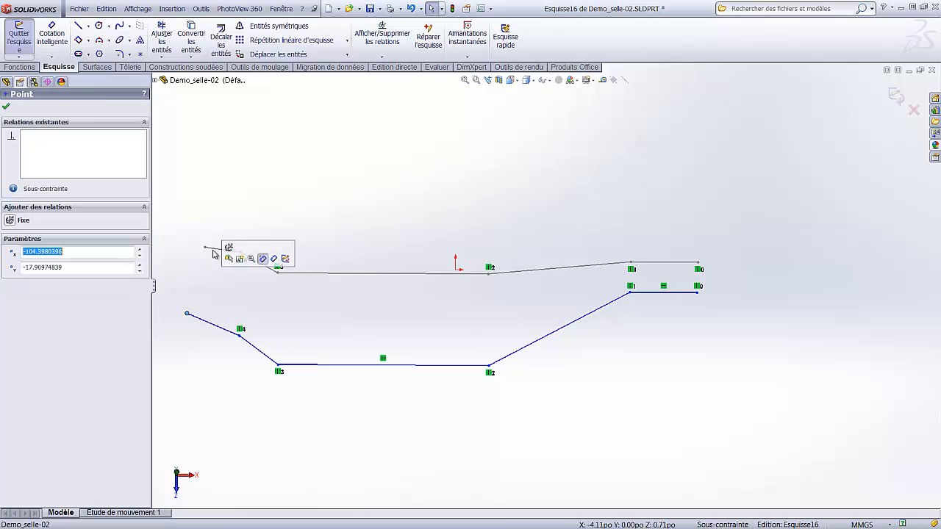
{"action": "left_click", "coordinate": [187, 313], "text": "ctrl"}
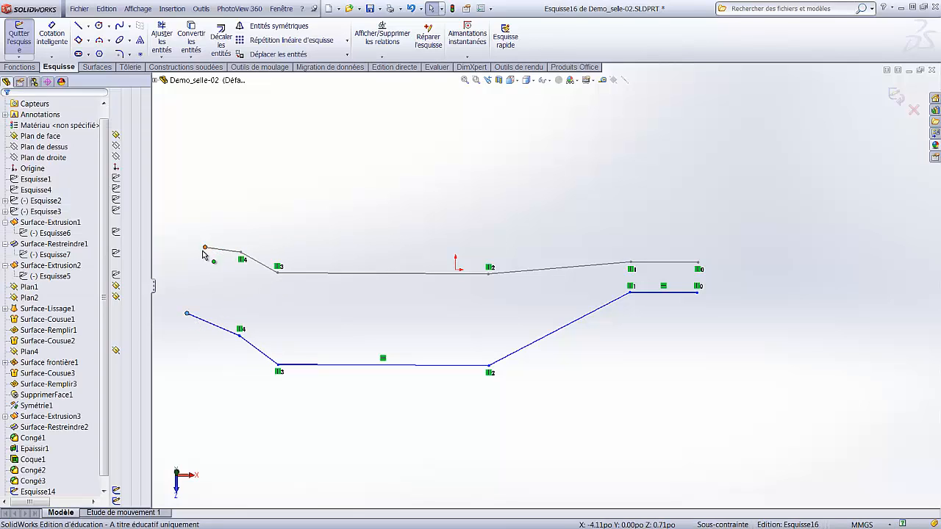
{"action": "left_click", "coordinate": [11, 299]}
{"action": "left_click", "coordinate": [233, 340]}
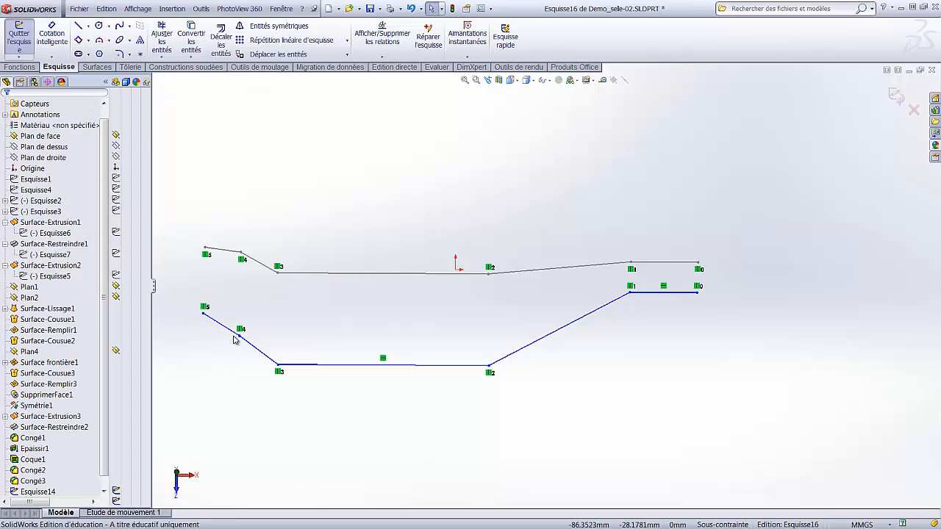
Add a horizontal relation to the short rear segment of the chain
{"action": "left_click", "coordinate": [229, 331]}
{"action": "left_click", "coordinate": [258, 293]}
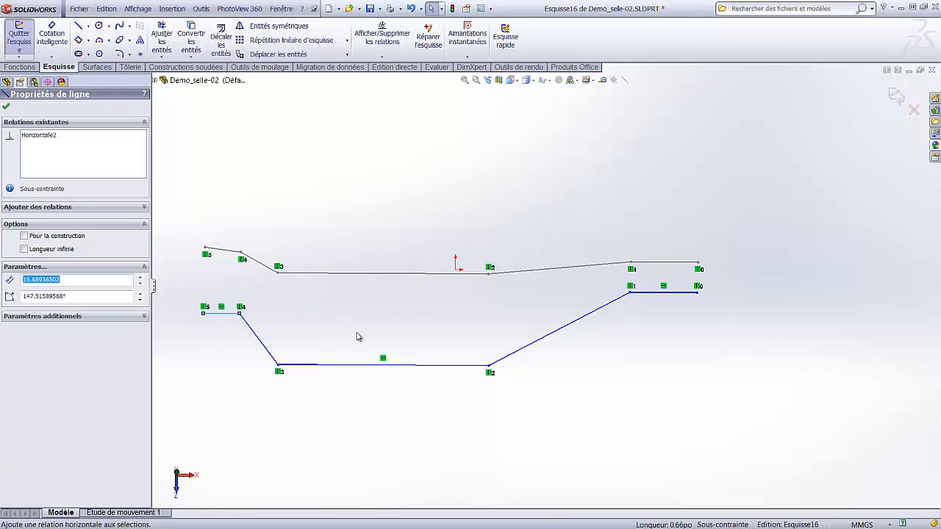
{"action": "left_click", "coordinate": [386, 431]}
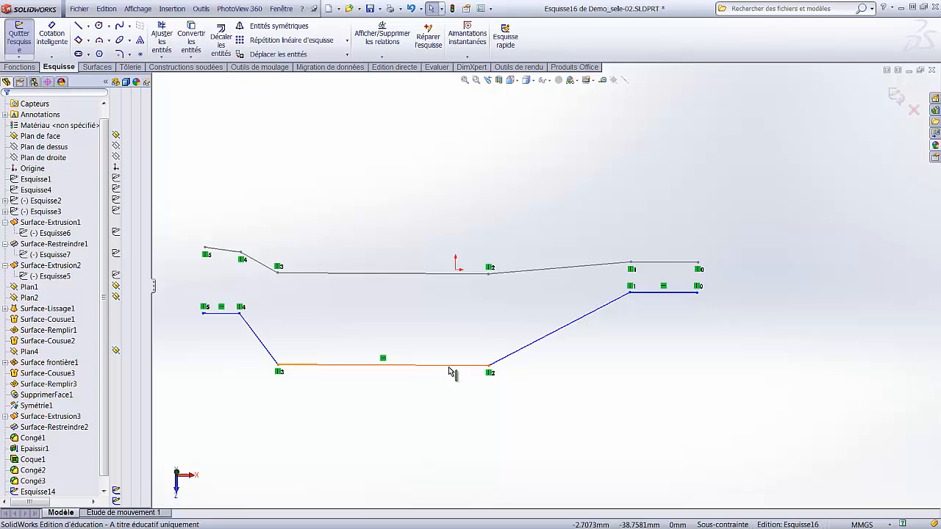
{"action": "left_click", "coordinate": [449, 366]}
{"action": "left_click", "coordinate": [563, 401]}
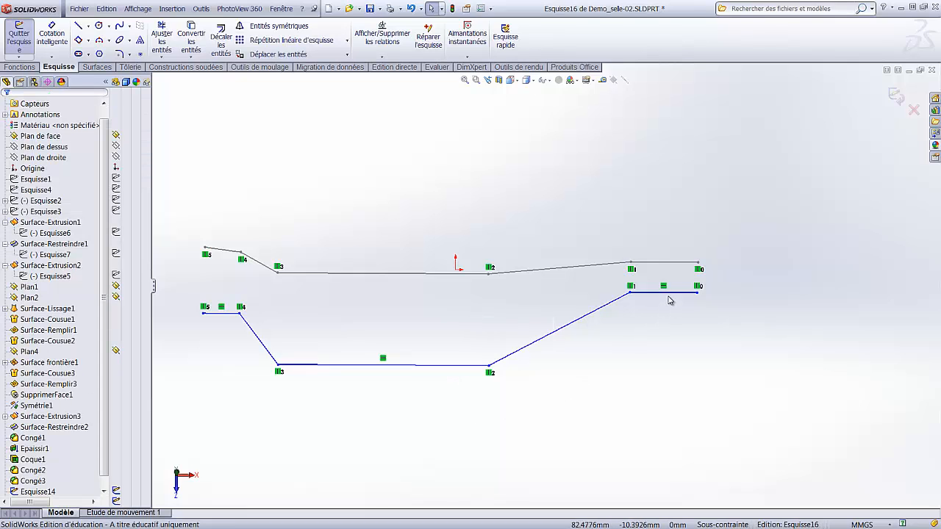
Dimension the distance from the origin to the chain's long middle segment at 23 mm
{"action": "left_click", "coordinate": [51, 36]}
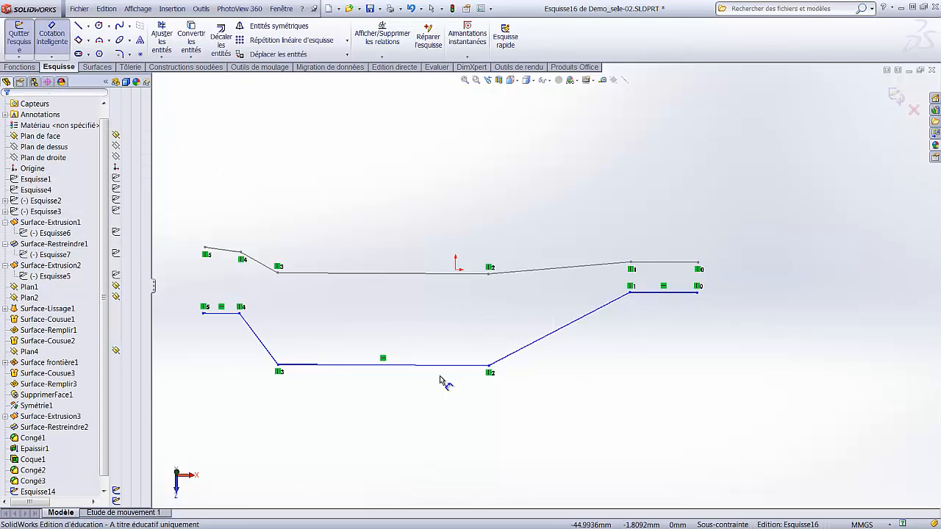
{"action": "left_click", "coordinate": [451, 365]}
{"action": "left_click", "coordinate": [450, 365]}
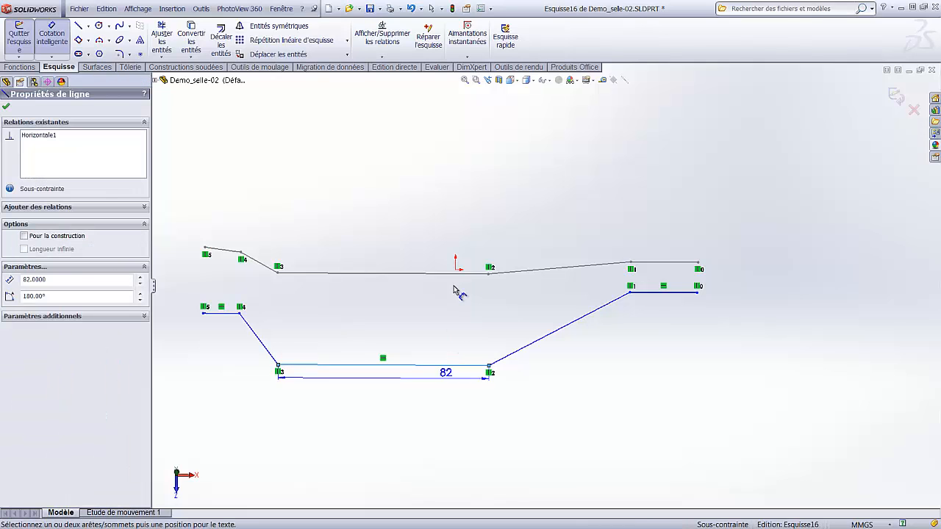
{"action": "left_click", "coordinate": [457, 273]}
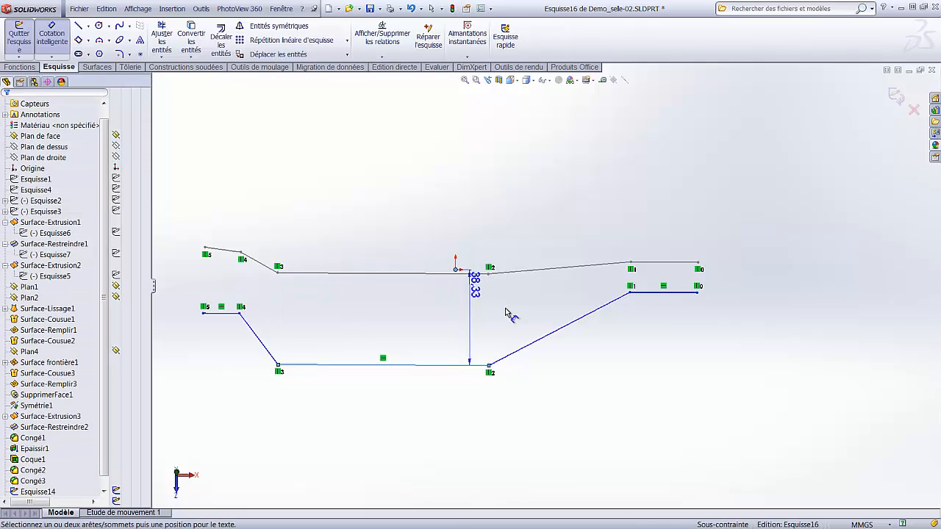
{"action": "left_click", "coordinate": [496, 316]}
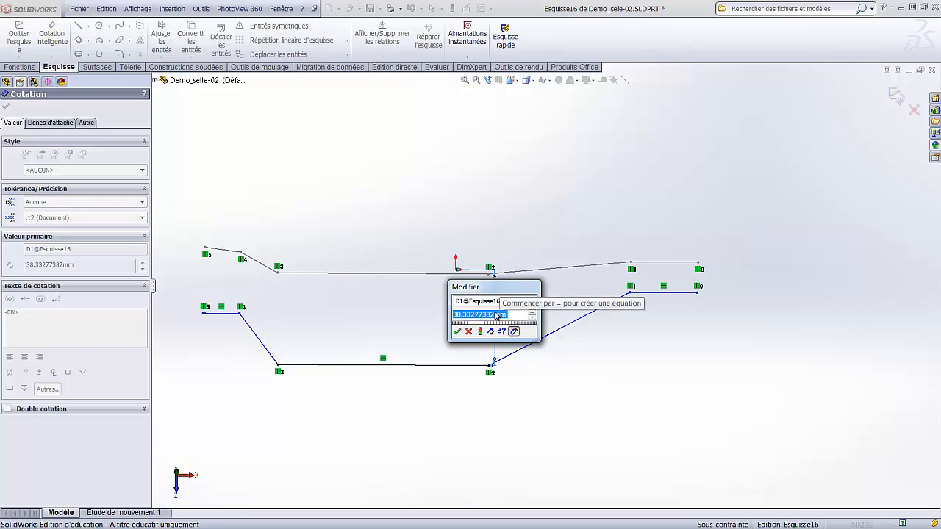
{"action": "type", "text": "23"}
{"action": "key", "text": "Return"}
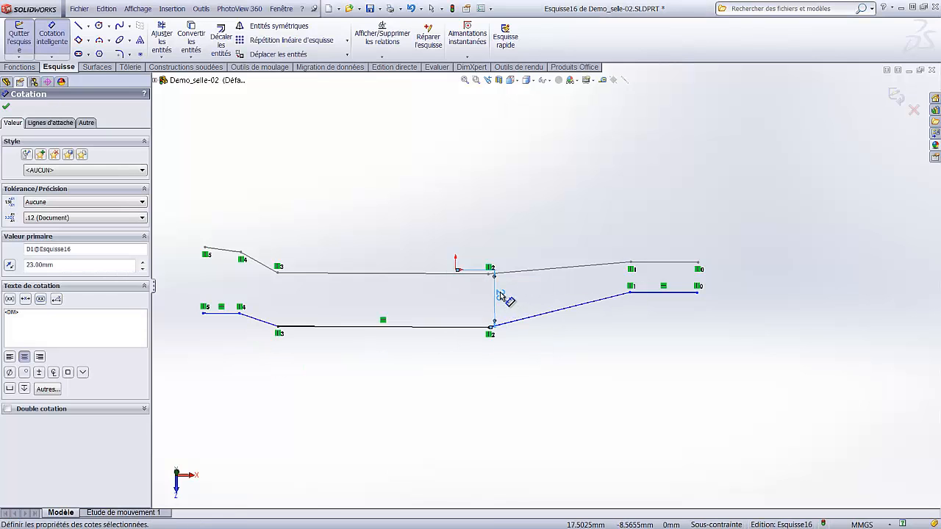
Re-enter the middle segment's offset dimension as the expression 46/2
{"action": "double_click", "coordinate": [500, 293]}
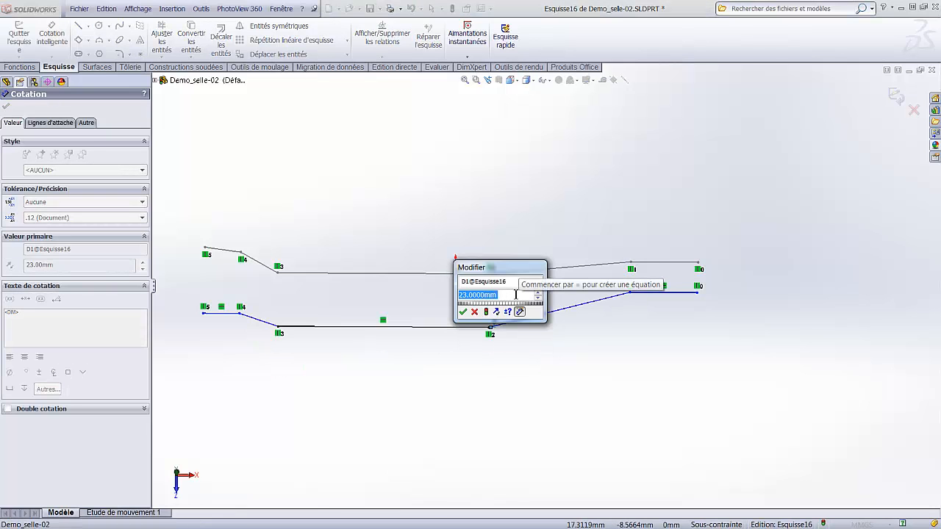
{"action": "type", "text": "46/2"}
{"action": "key", "text": "Return"}
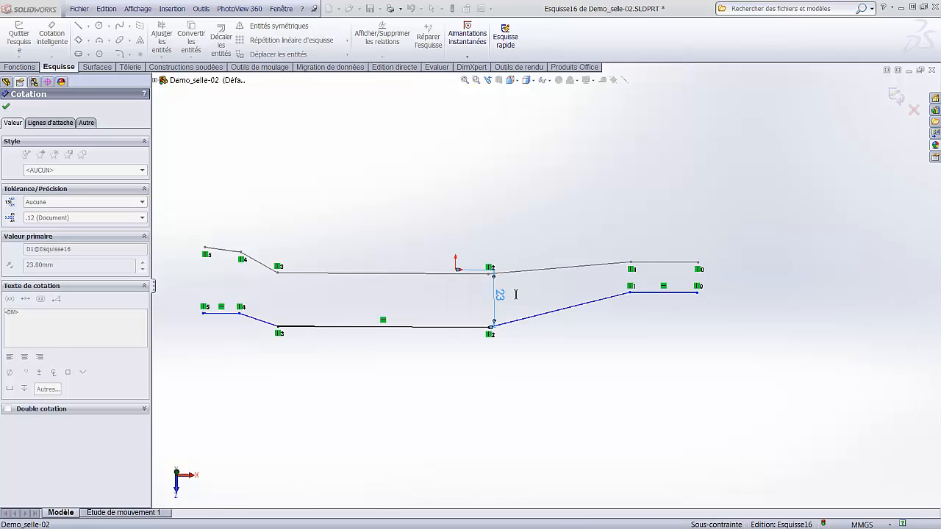
{"action": "left_click", "coordinate": [493, 228]}
Show the reference-image sketch Esquisse2 behind the rail outline in the top view (Dessus)
{"action": "mouse_move", "coordinate": [511, 228]}
{"action": "middle_mouse_down"}
{"action": "mouse_move", "coordinate": [516, 233]}
{"action": "mouse_move", "coordinate": [496, 231]}
{"action": "mouse_move", "coordinate": [492, 215]}
{"action": "middle_mouse_up"}
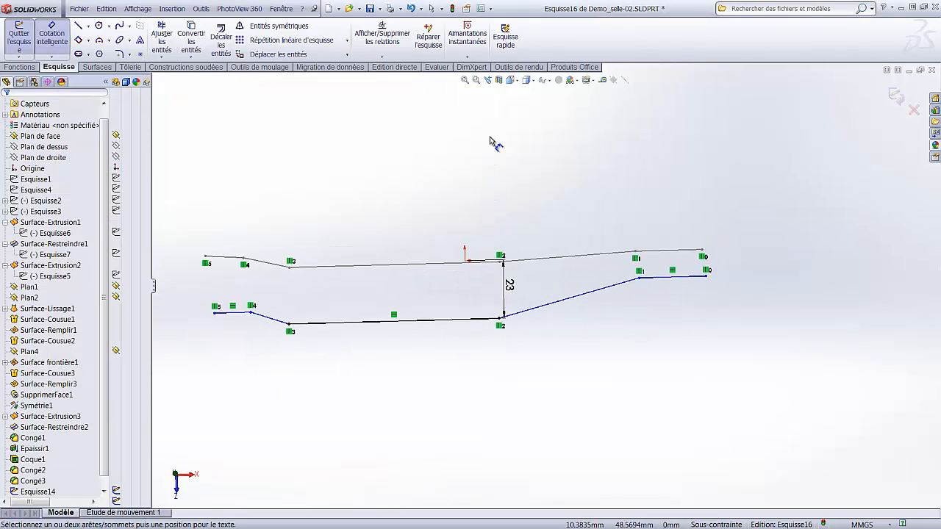
{"action": "left_click", "coordinate": [517, 83]}
{"action": "left_click", "coordinate": [561, 123]}
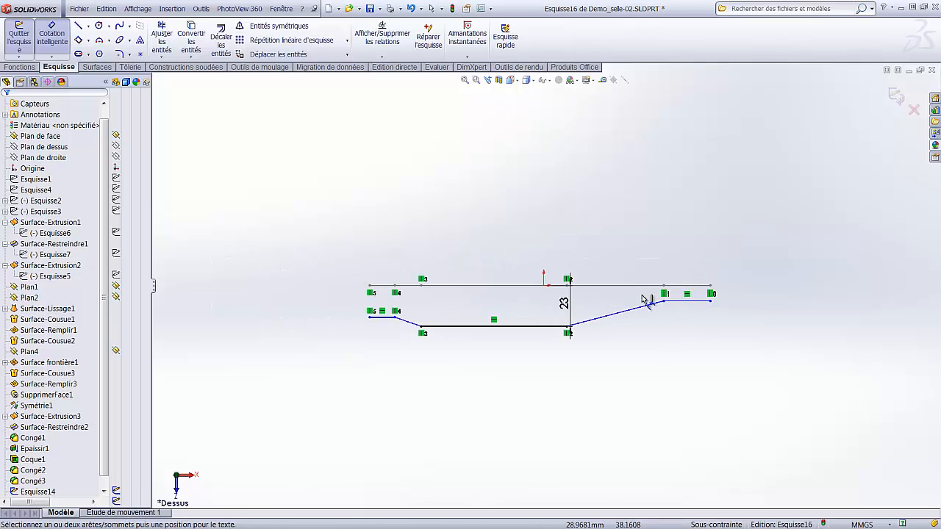
{"action": "left_click", "coordinate": [115, 200]}
{"action": "scroll", "coordinate": [730, 343], "scroll_direction": "down", "scroll_amount": 2}
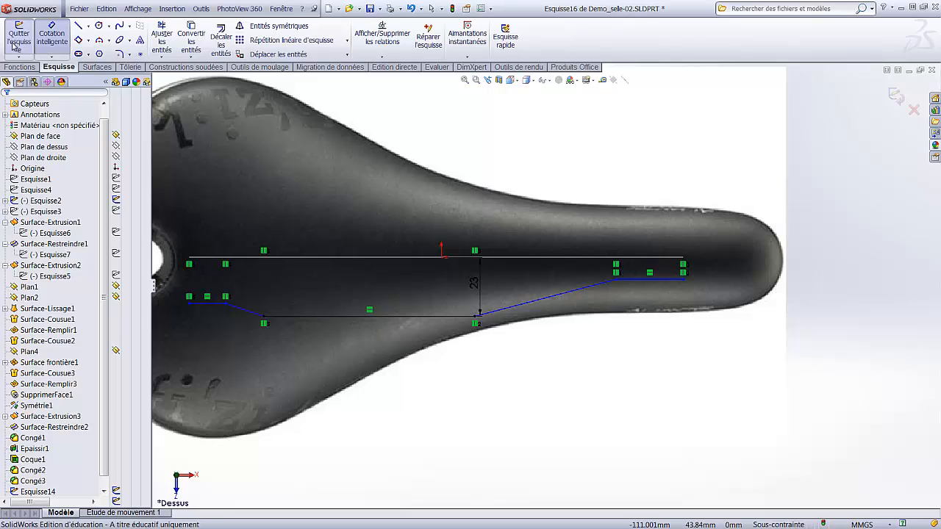
Dimension the distance from the origin to the chain's horizontal nose segment at 9 mm
{"action": "left_click", "coordinate": [42, 45]}
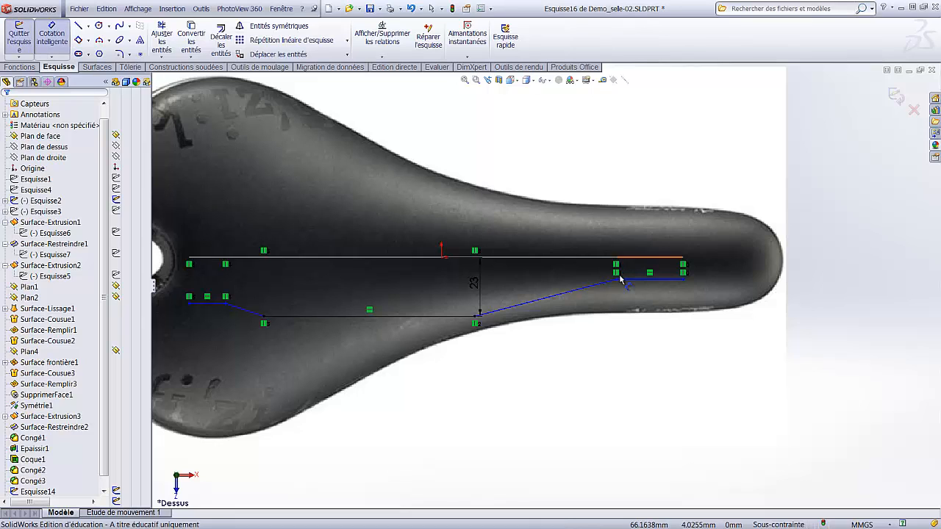
{"action": "left_click", "coordinate": [672, 280]}
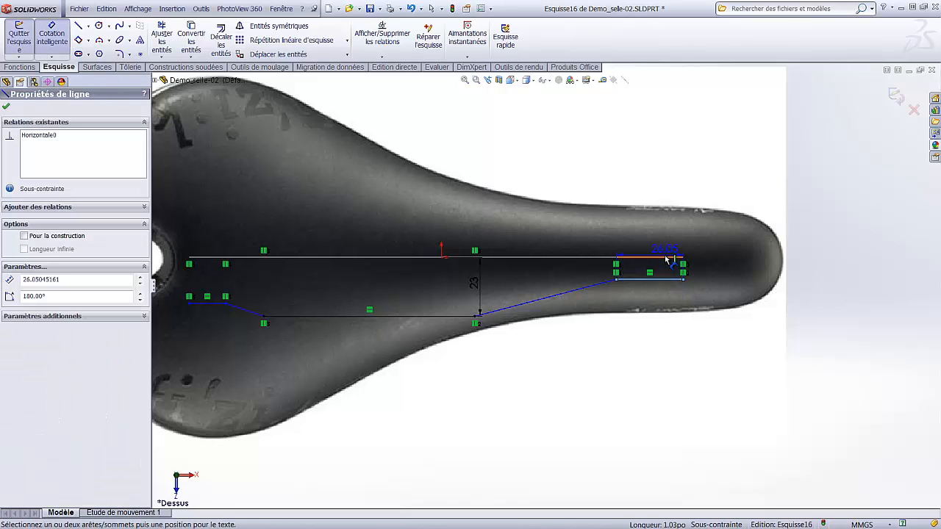
{"action": "left_click", "coordinate": [442, 257]}
{"action": "left_click", "coordinate": [829, 245]}
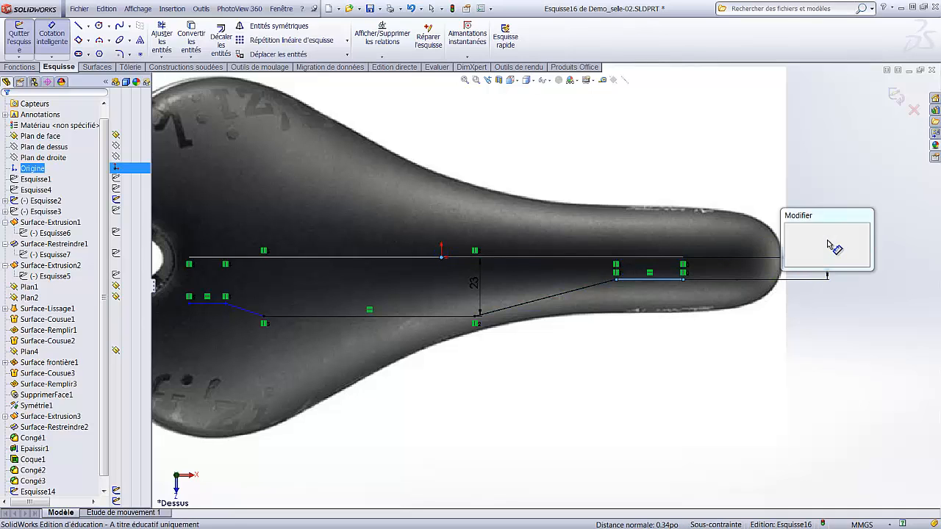
{"action": "type", "text": "9"}
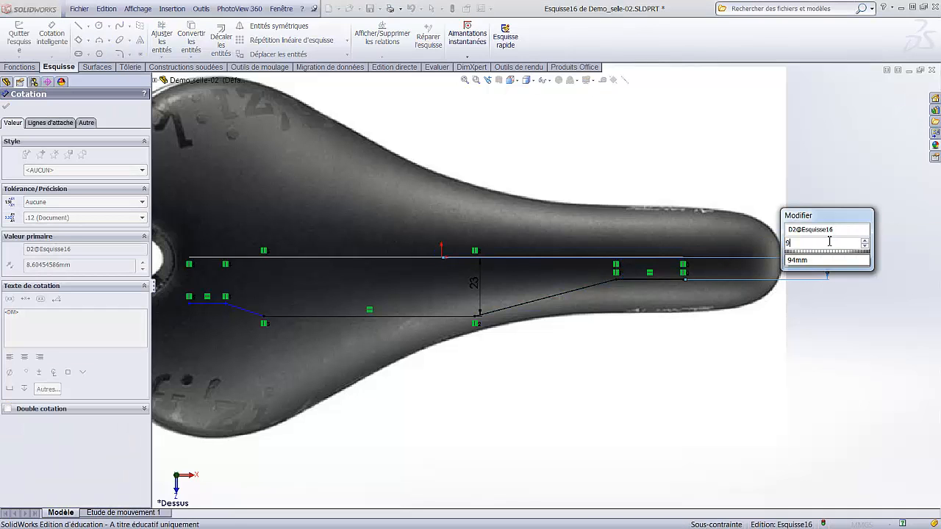
{"action": "key", "text": "Return"}
{"action": "left_click", "coordinate": [713, 358]}
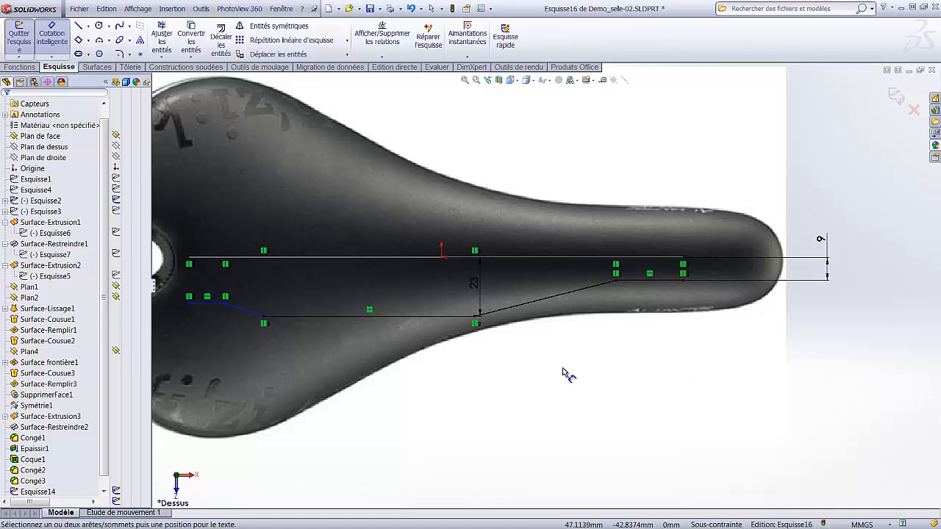
Move the short rear segment outward to about 41 mm from the saddle's centreline
{"action": "key", "text": "z"}
{"action": "scroll", "coordinate": [335, 321], "scroll_direction": "down", "scroll_amount": 2}
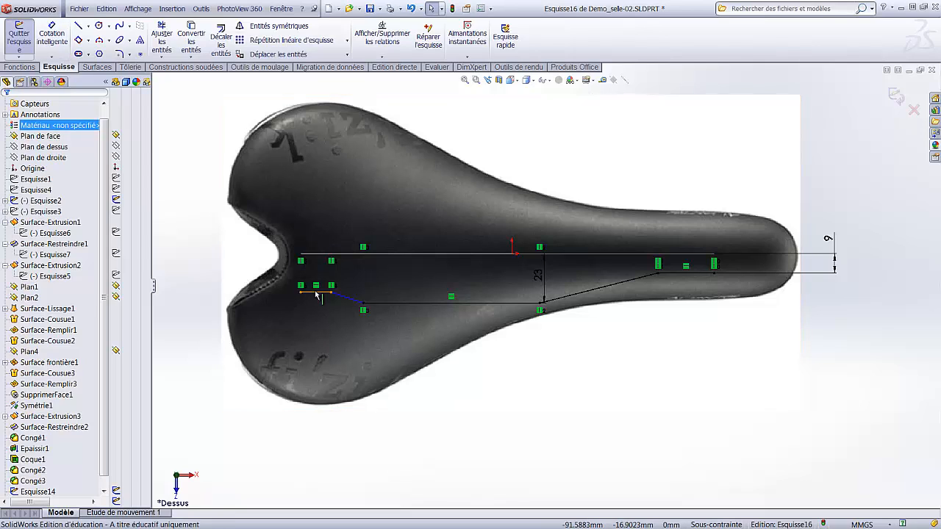
{"action": "mouse_move", "coordinate": [317, 295]}
{"action": "left_mouse_down"}
{"action": "mouse_move", "coordinate": [309, 346]}
{"action": "mouse_move", "coordinate": [316, 309]}
{"action": "left_mouse_up"}
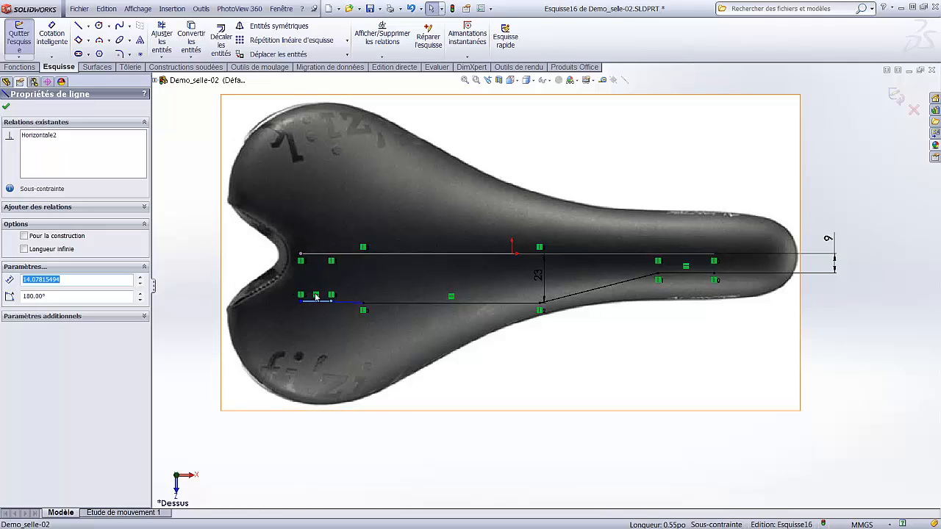
{"action": "left_click_drag", "start_coordinate": [317, 301], "coordinate": [315, 347]}
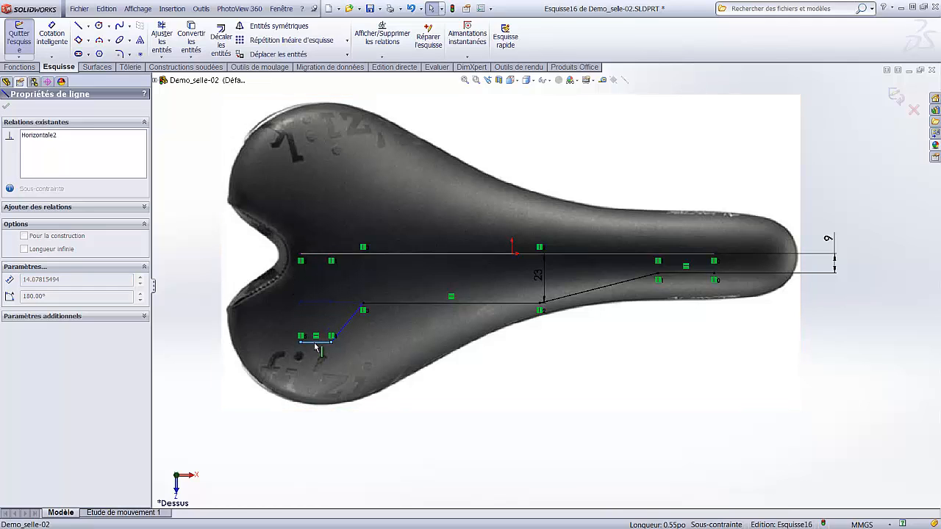
{"action": "left_click", "coordinate": [631, 384]}
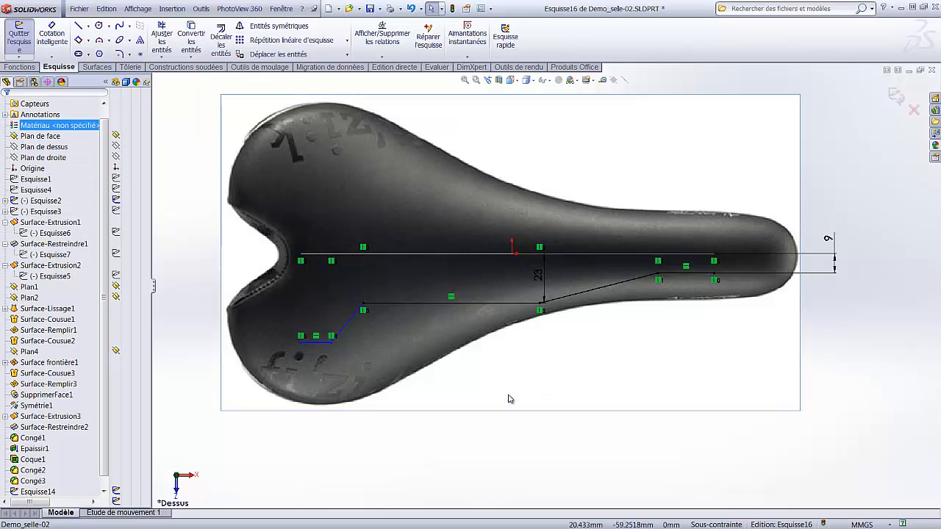
Dimension the distance from the origin to the short rear segment at 42 mm
{"action": "left_click", "coordinate": [50, 30]}
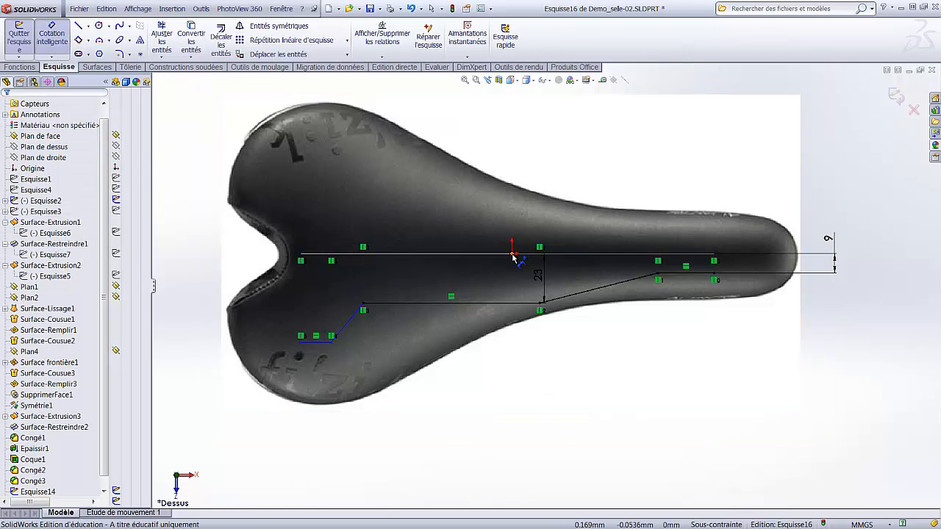
{"action": "left_click", "coordinate": [513, 255]}
{"action": "left_click", "coordinate": [313, 342]}
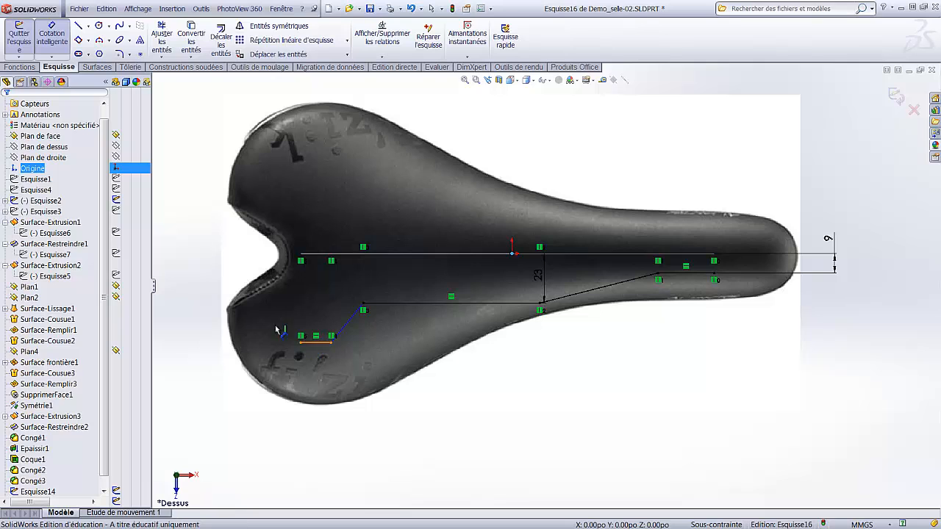
{"action": "left_click", "coordinate": [199, 300]}
{"action": "type", "text": "42"}
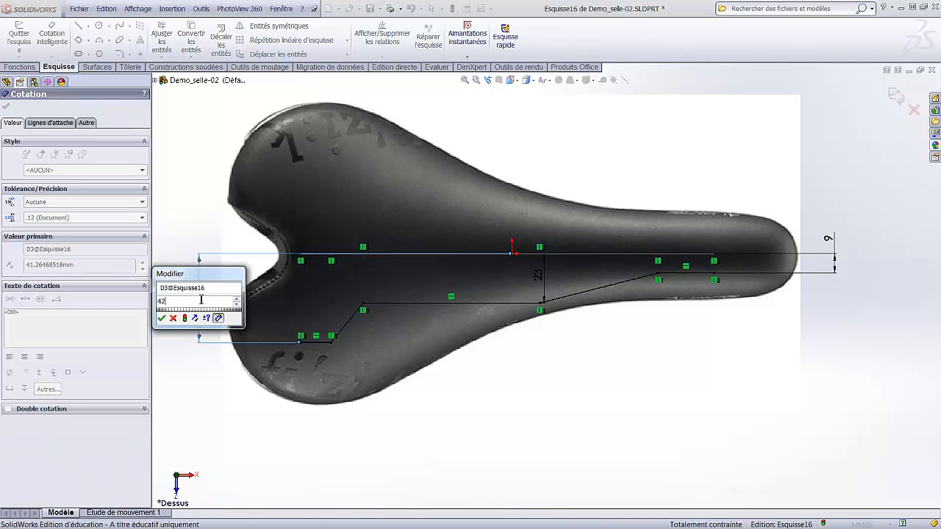
{"action": "key", "text": "Return"}
{"action": "left_click", "coordinate": [630, 449]}
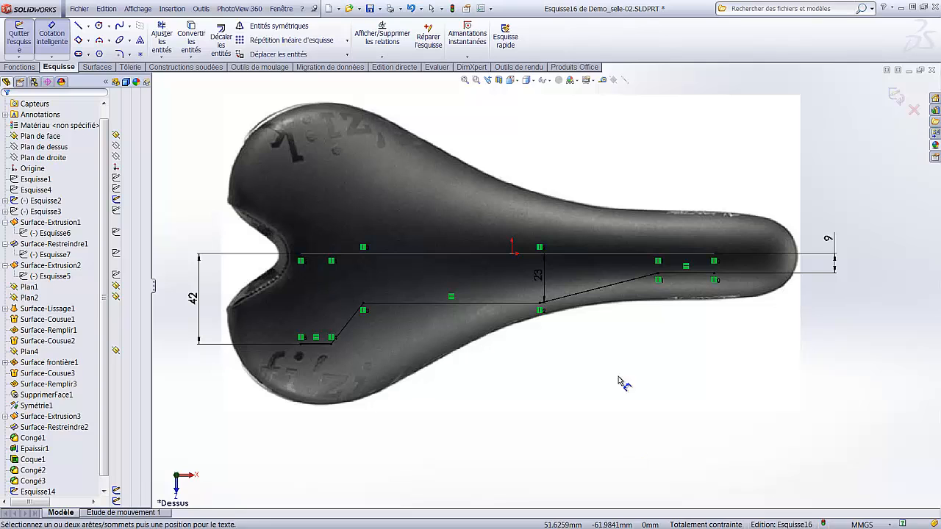
Exit the rail outline sketch and hide the reference-image sketch Esquisse2
{"action": "mouse_move", "coordinate": [584, 395]}
{"action": "middle_mouse_down"}
{"action": "mouse_move", "coordinate": [588, 237]}
{"action": "mouse_move", "coordinate": [563, 315]}
{"action": "middle_mouse_up"}
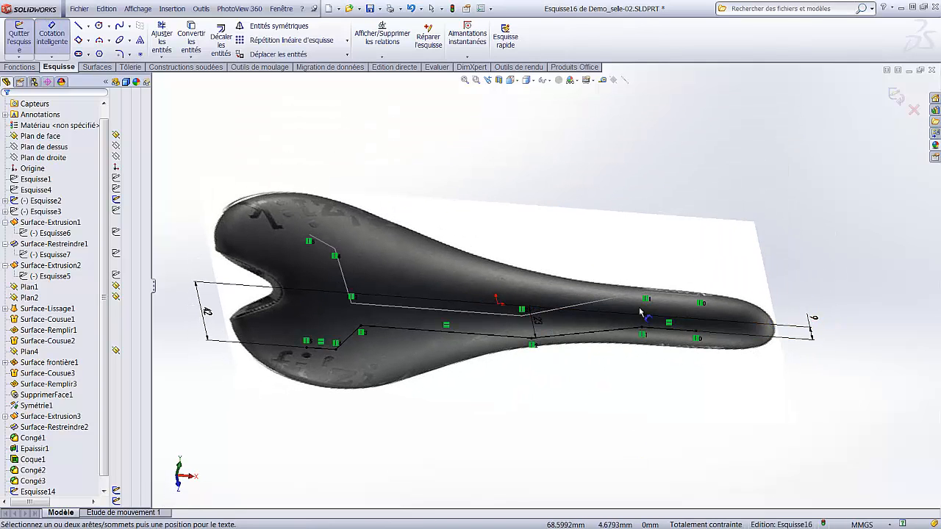
{"action": "left_click", "coordinate": [895, 90]}
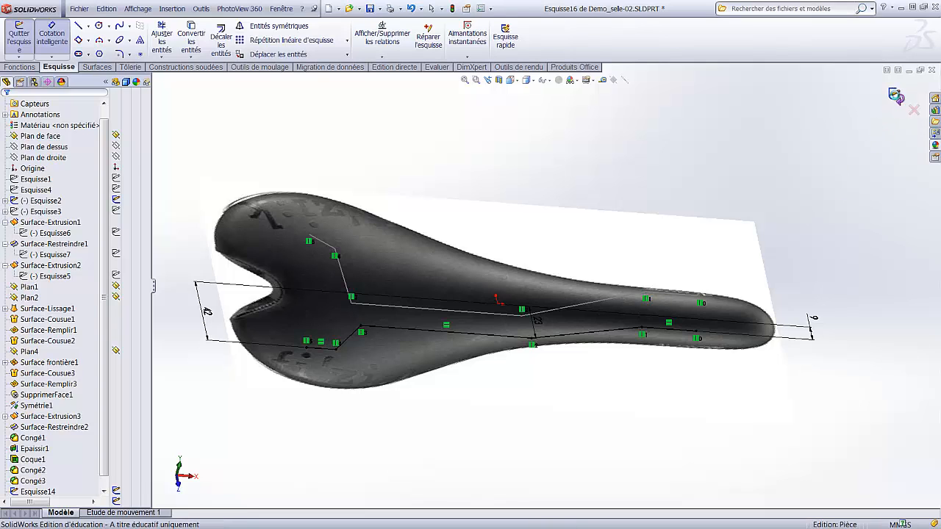
{"action": "mouse_move", "coordinate": [730, 204]}
{"action": "middle_mouse_down"}
{"action": "mouse_move", "coordinate": [687, 140]}
{"action": "mouse_move", "coordinate": [730, 134]}
{"action": "mouse_move", "coordinate": [697, 169]}
{"action": "middle_mouse_up"}
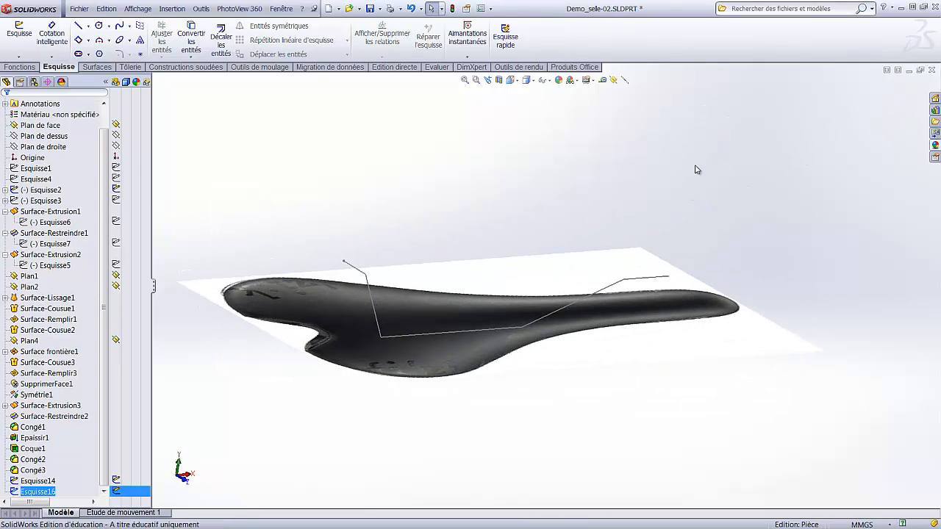
{"action": "left_click", "coordinate": [114, 189], "text": "ctrl"}
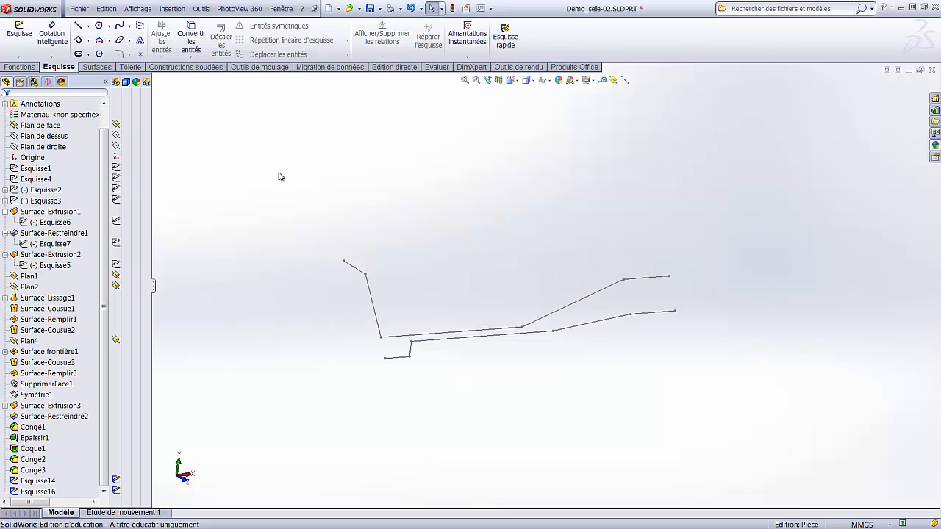
Create a sketch-on-sketch projected curve from the top-view outline Esquisse16 and the side profile Esquisse14
{"action": "mouse_move", "coordinate": [282, 192]}
{"action": "middle_mouse_down"}
{"action": "mouse_move", "coordinate": [277, 229]}
{"action": "mouse_move", "coordinate": [255, 124]}
{"action": "mouse_move", "coordinate": [219, 149]}
{"action": "mouse_move", "coordinate": [223, 176]}
{"action": "mouse_move", "coordinate": [510, 172]}
{"action": "mouse_move", "coordinate": [425, 262]}
{"action": "middle_mouse_up"}
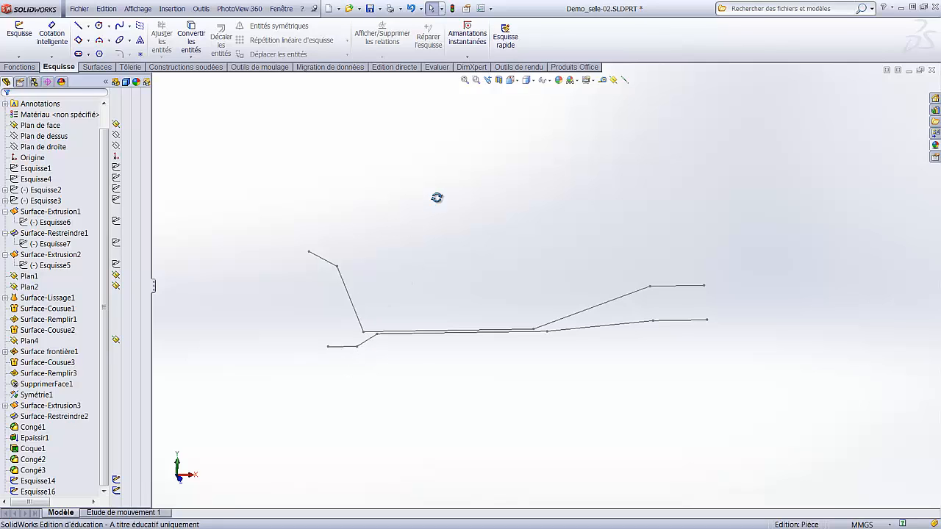
{"action": "middle_click_drag", "start_coordinate": [436, 198], "coordinate": [433, 236]}
{"action": "left_click", "coordinate": [9, 70]}
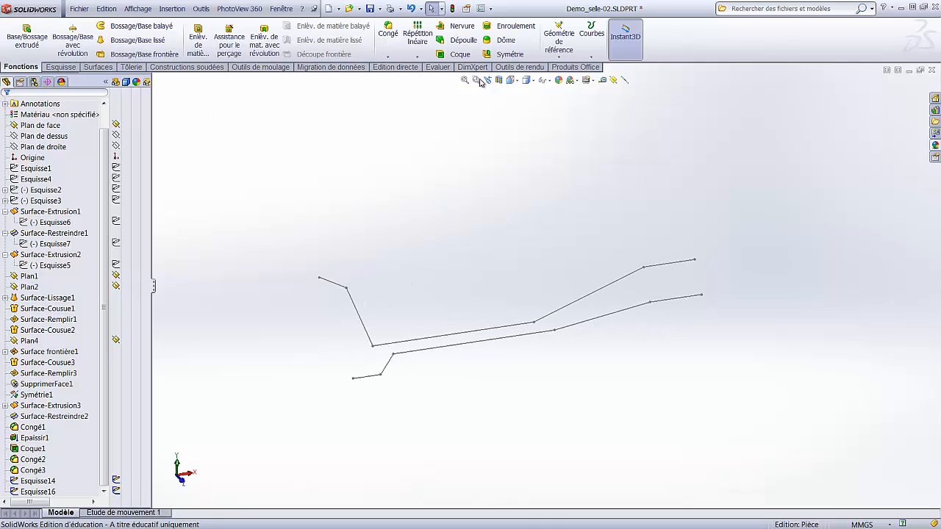
{"action": "left_click", "coordinate": [596, 55]}
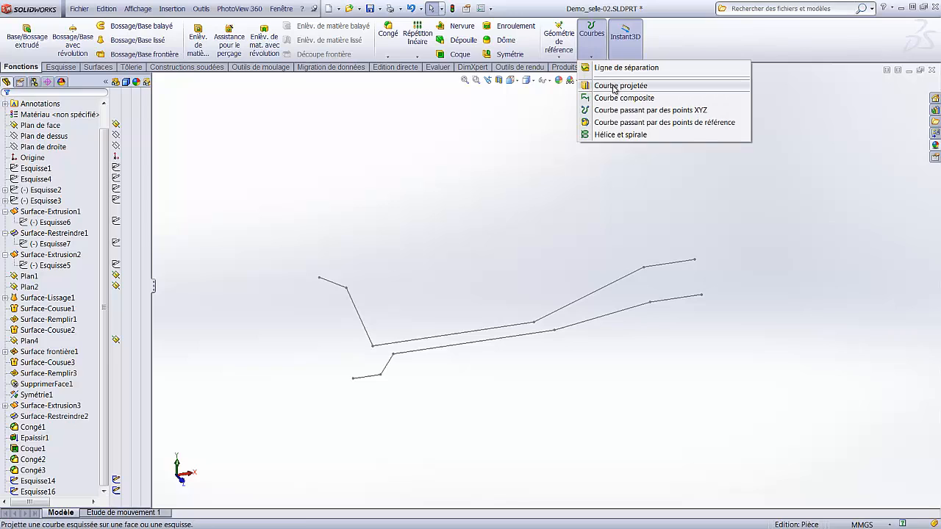
{"action": "left_click", "coordinate": [616, 87]}
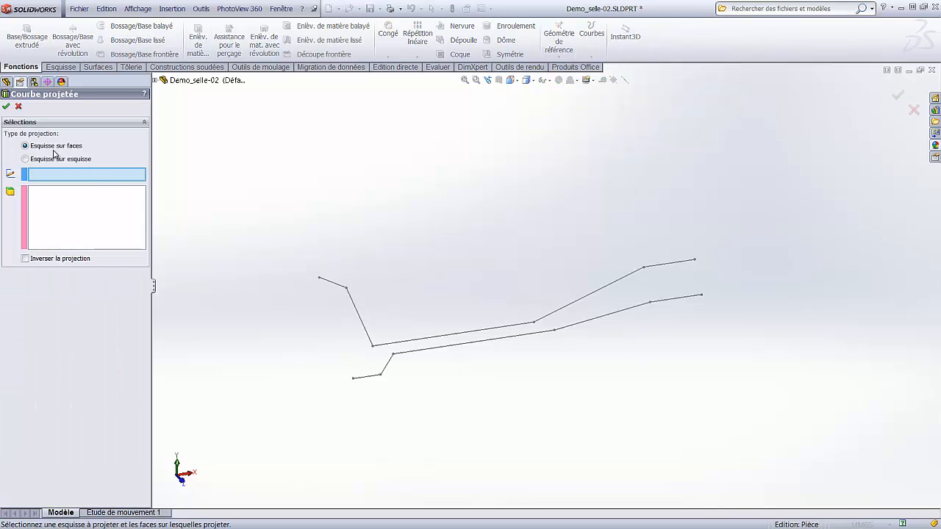
{"action": "left_click", "coordinate": [26, 159]}
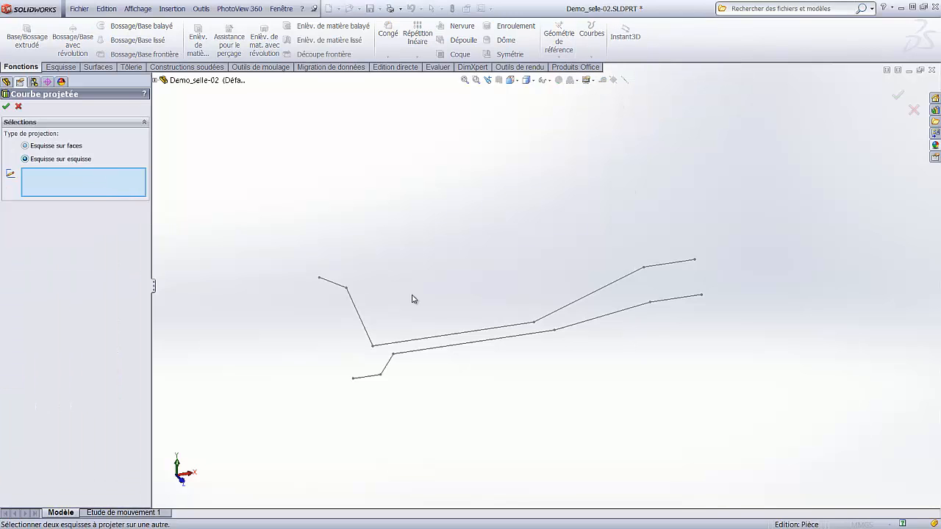
{"action": "left_click", "coordinate": [589, 325]}
{"action": "left_click", "coordinate": [594, 292]}
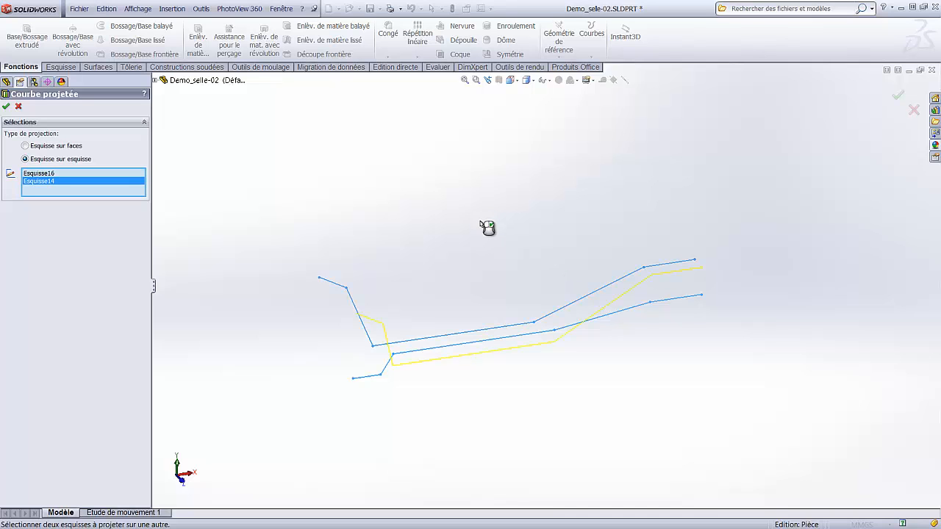
{"action": "mouse_move", "coordinate": [481, 222]}
{"action": "middle_mouse_down"}
{"action": "mouse_move", "coordinate": [473, 177]}
{"action": "mouse_move", "coordinate": [445, 181]}
{"action": "mouse_move", "coordinate": [419, 216]}
{"action": "mouse_move", "coordinate": [399, 330]}
{"action": "mouse_move", "coordinate": [444, 183]}
{"action": "mouse_move", "coordinate": [493, 183]}
{"action": "mouse_move", "coordinate": [496, 258]}
{"action": "middle_mouse_up"}
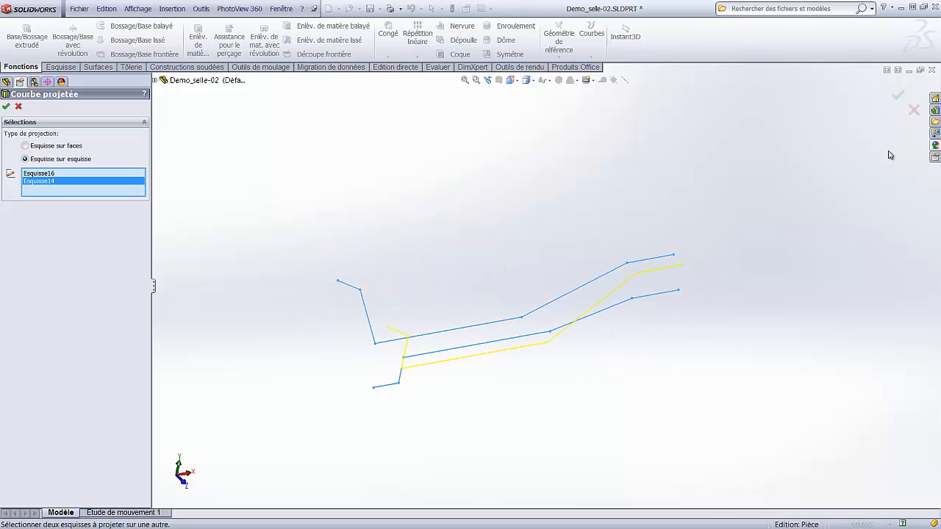
{"action": "left_click", "coordinate": [897, 99]}
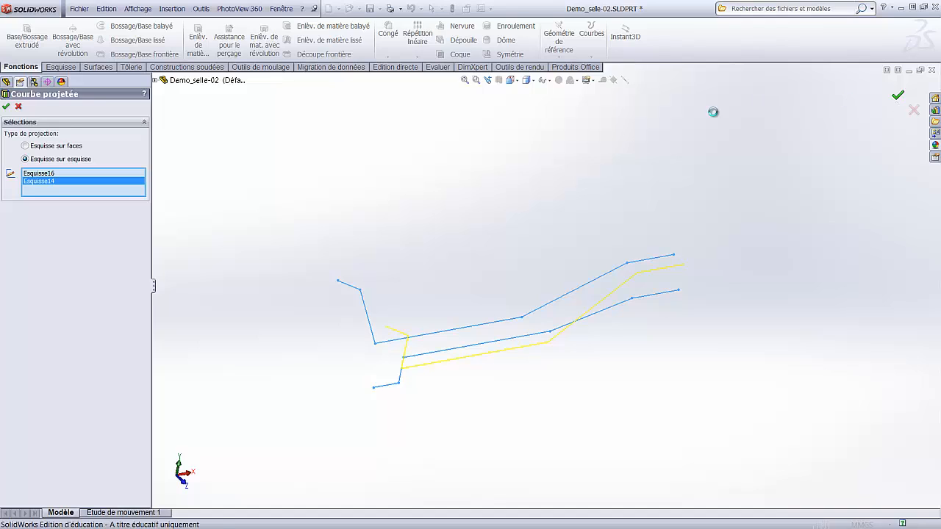
{"action": "left_click", "coordinate": [638, 274]}
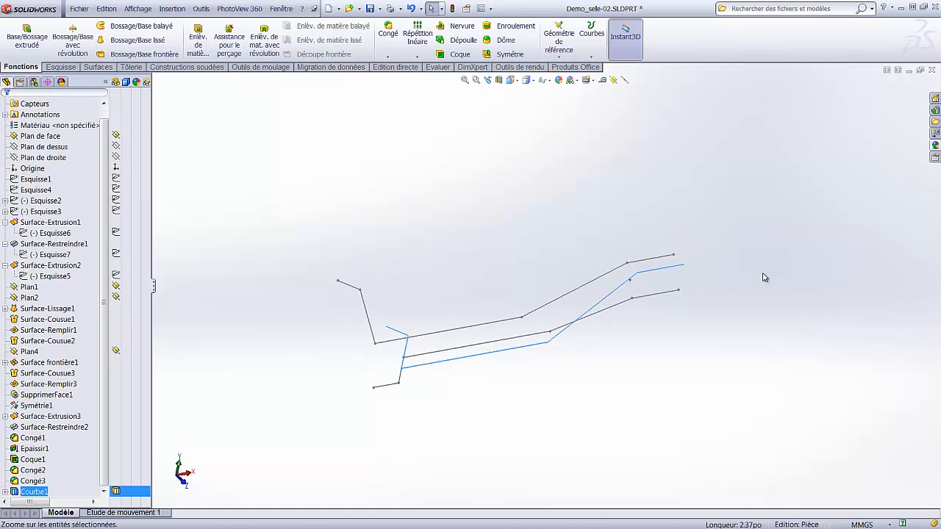
{"action": "left_click", "coordinate": [518, 370]}
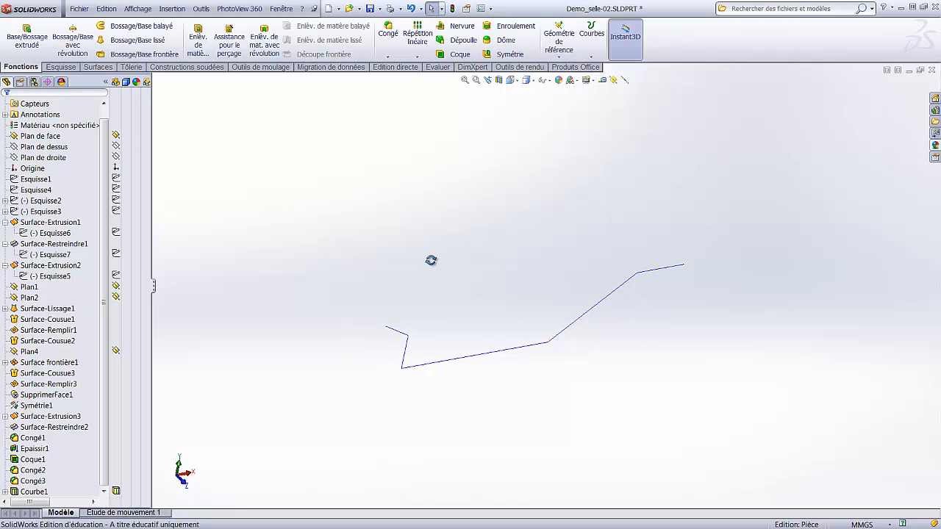
{"action": "middle_click_drag", "start_coordinate": [430, 261], "coordinate": [412, 279]}
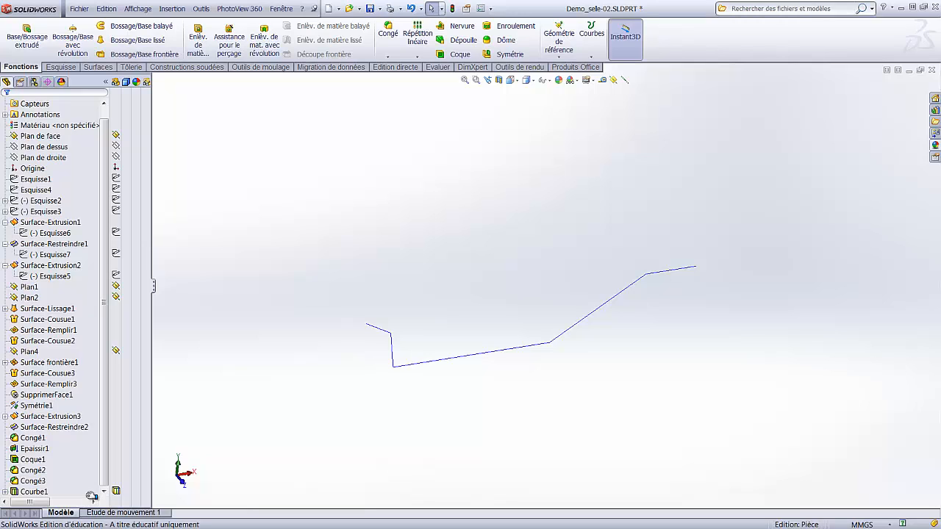
{"action": "left_click", "coordinate": [88, 501]}
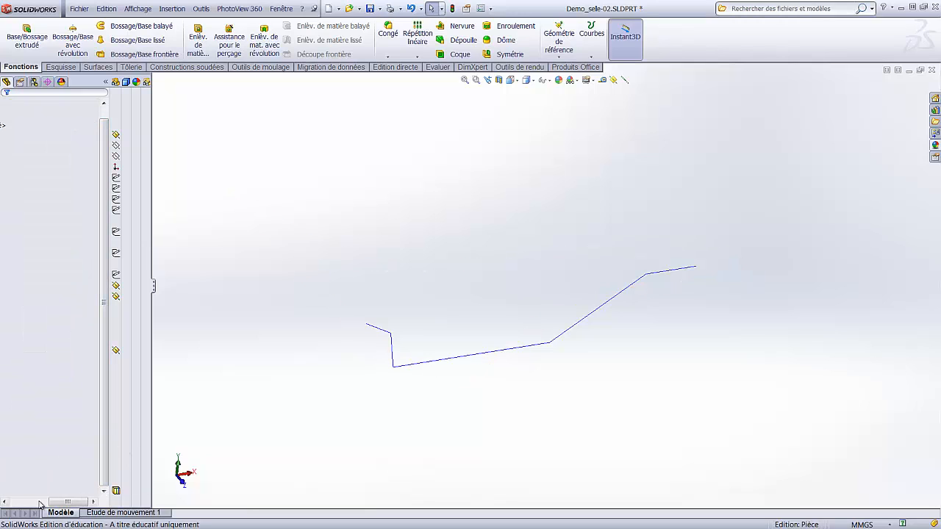
{"action": "left_click_drag", "start_coordinate": [63, 502], "coordinate": [8, 501]}
{"action": "left_click_drag", "start_coordinate": [72, 496], "coordinate": [74, 486]}
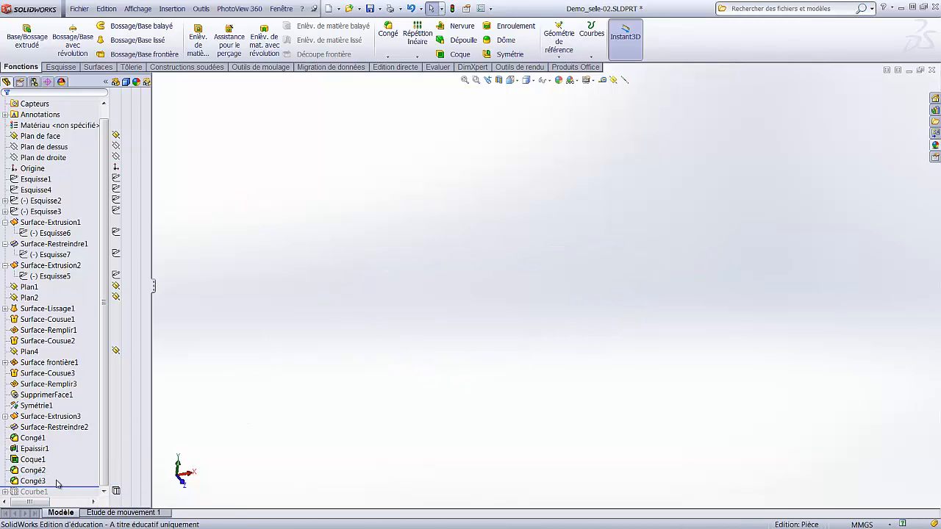
{"action": "left_click", "coordinate": [19, 493]}
{"action": "left_click", "coordinate": [64, 489]}
{"action": "left_click_drag", "start_coordinate": [68, 488], "coordinate": [67, 498]}
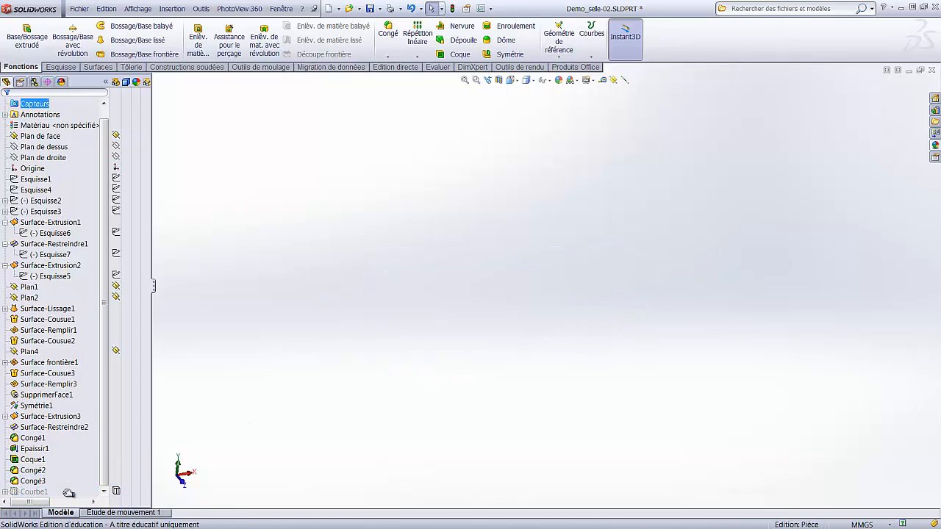
Edit Esquisse14 within the projected curve and round its four corners with 7 mm sketch fillets
{"action": "left_click", "coordinate": [6, 492]}
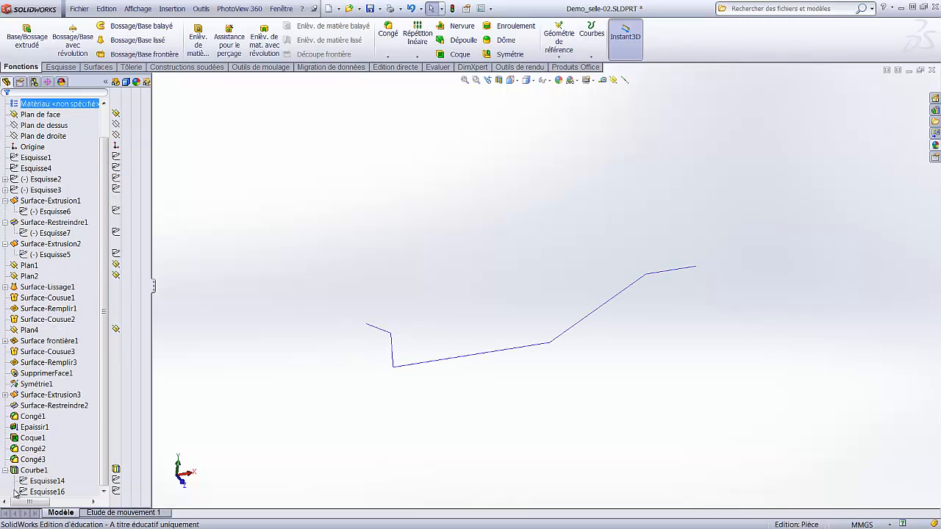
{"action": "left_click", "coordinate": [57, 482]}
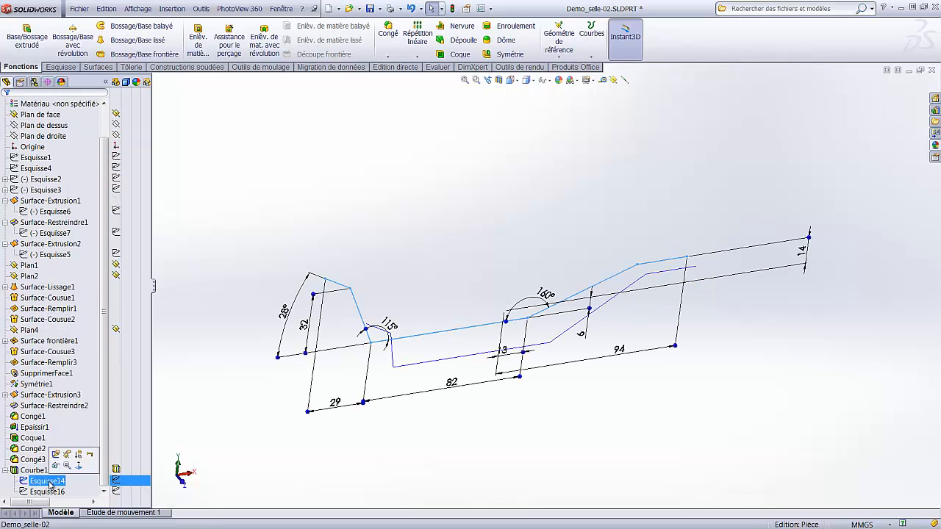
{"action": "left_click", "coordinate": [57, 453]}
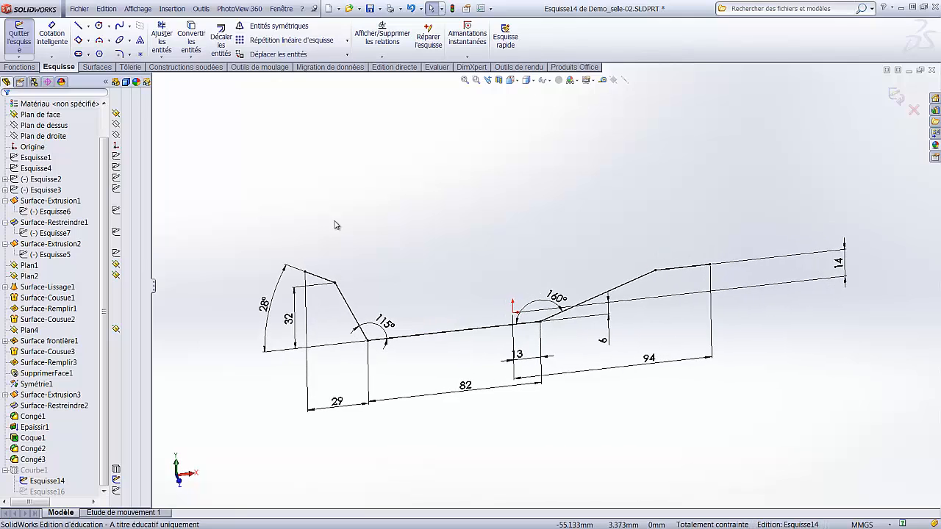
{"action": "left_click", "coordinate": [119, 55]}
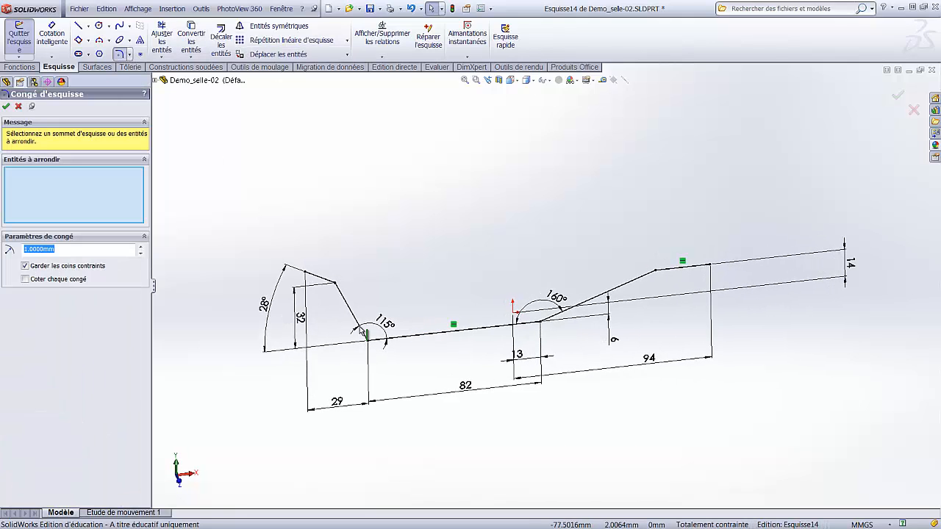
{"action": "left_click", "coordinate": [358, 323]}
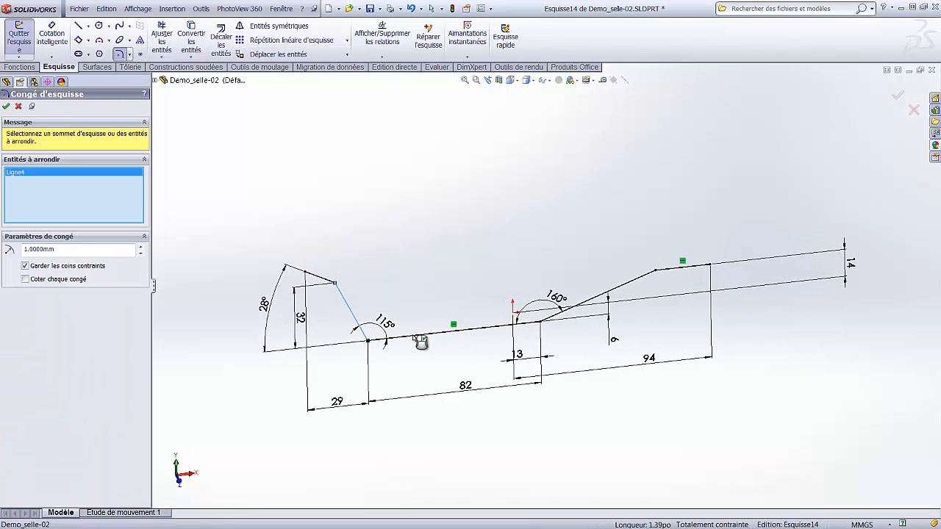
{"action": "left_click", "coordinate": [413, 338]}
{"action": "left_click_drag", "start_coordinate": [68, 250], "coordinate": [5, 253]}
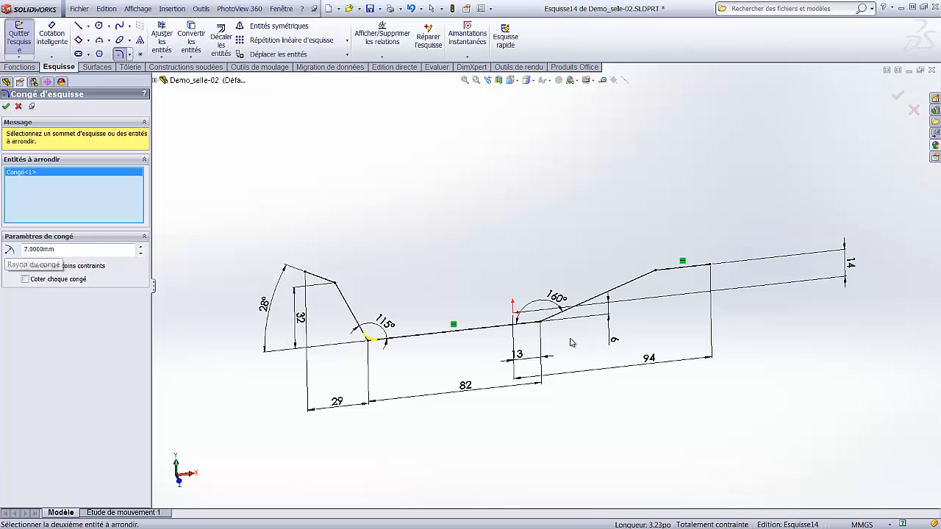
{"action": "left_click", "coordinate": [541, 323]}
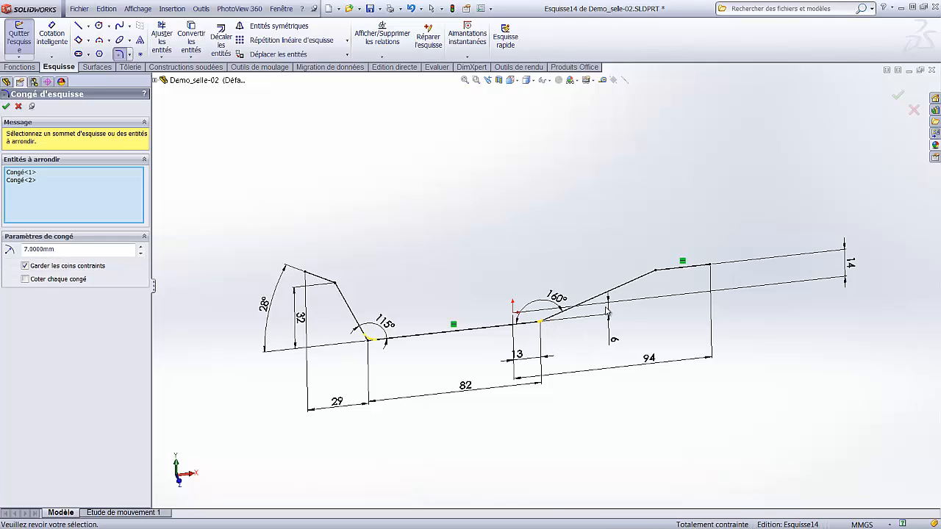
{"action": "left_click", "coordinate": [654, 271]}
{"action": "left_click", "coordinate": [335, 285]}
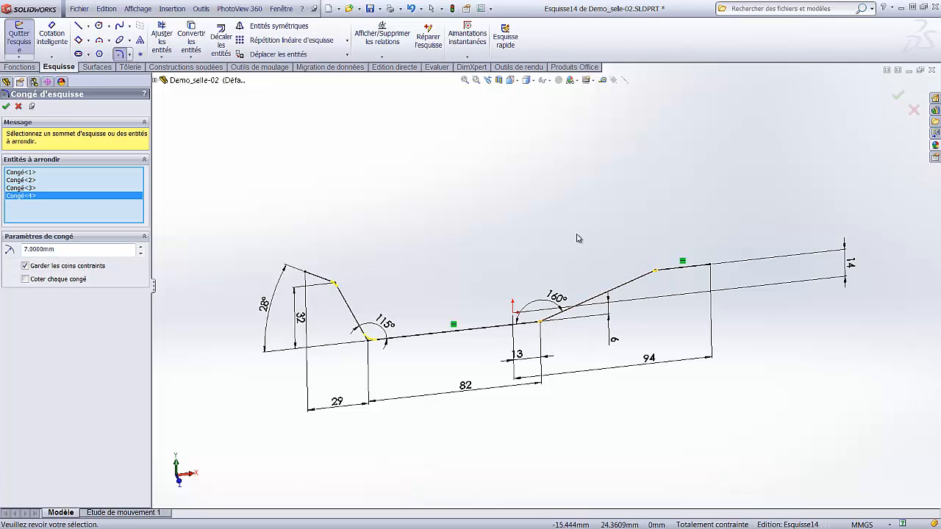
{"action": "key", "text": "Return"}
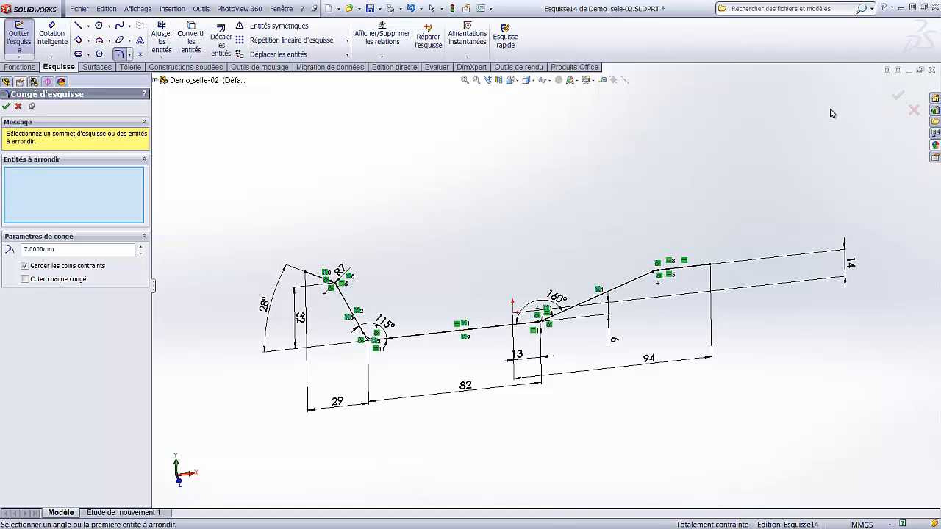
{"action": "left_click", "coordinate": [7, 108]}
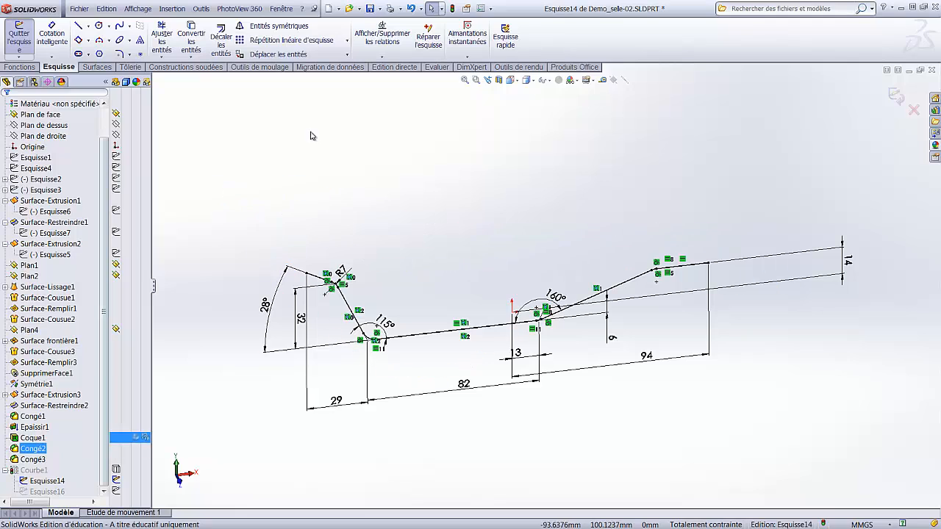
Rebuild the model, ignoring the sketch error, and examine Esquisse16 against the projected curve
{"action": "left_click", "coordinate": [452, 8]}
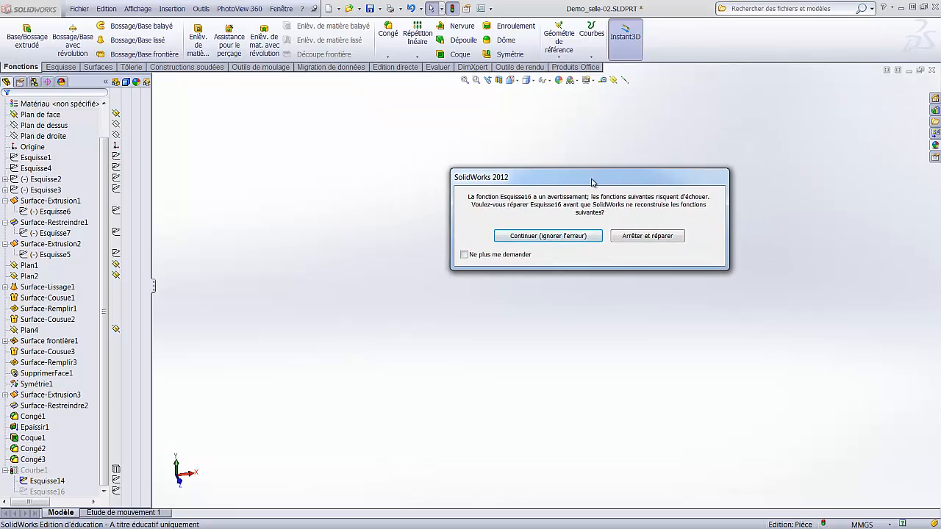
{"action": "left_click", "coordinate": [546, 236]}
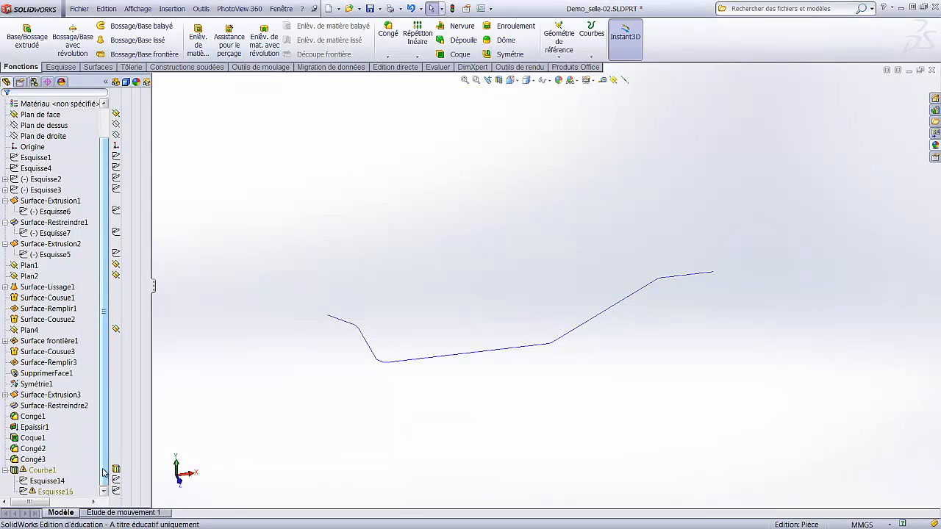
{"action": "left_click", "coordinate": [52, 491]}
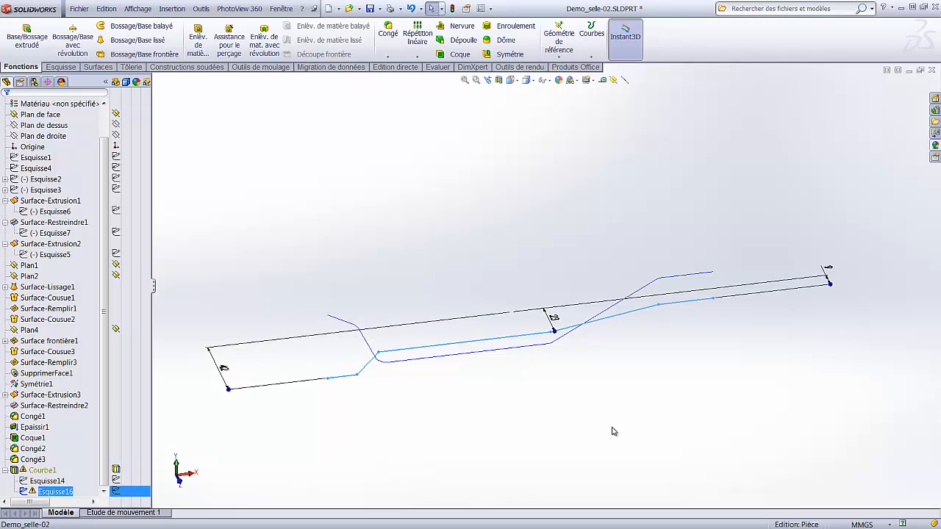
{"action": "mouse_move", "coordinate": [612, 431]}
{"action": "middle_mouse_down"}
{"action": "mouse_move", "coordinate": [620, 443]}
{"action": "mouse_move", "coordinate": [628, 437]}
{"action": "middle_mouse_up"}
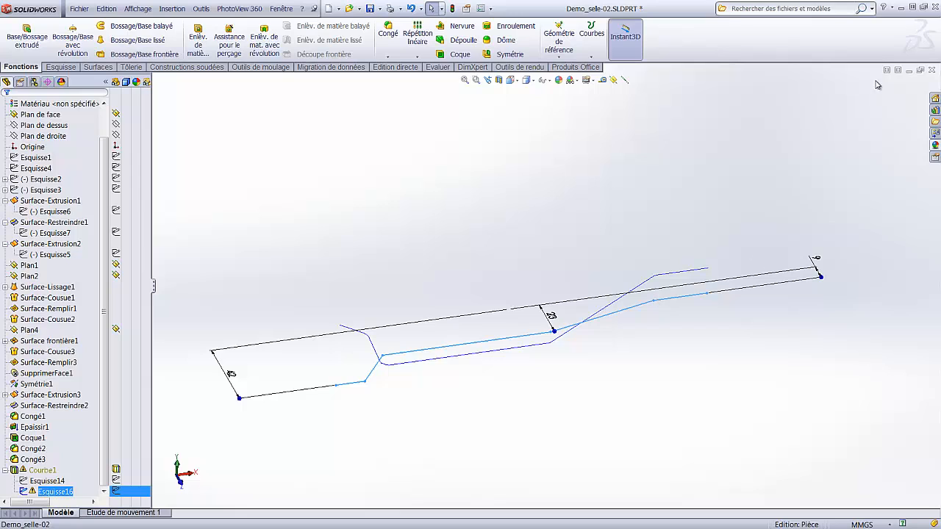
Reopen Esquisse14, undo its corner fillets and exit the sketch
{"action": "left_click", "coordinate": [931, 71]}
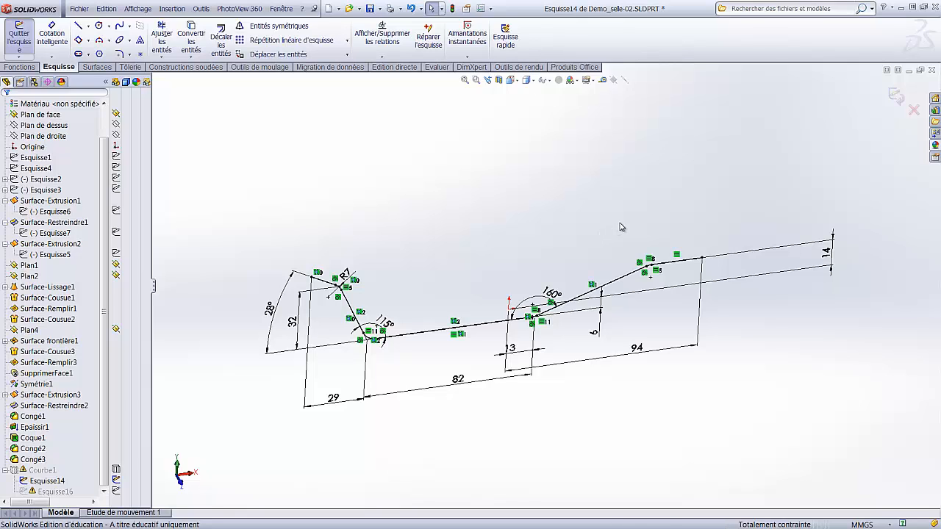
{"action": "key", "text": "ctrl+z"}
{"action": "left_click", "coordinate": [544, 213]}
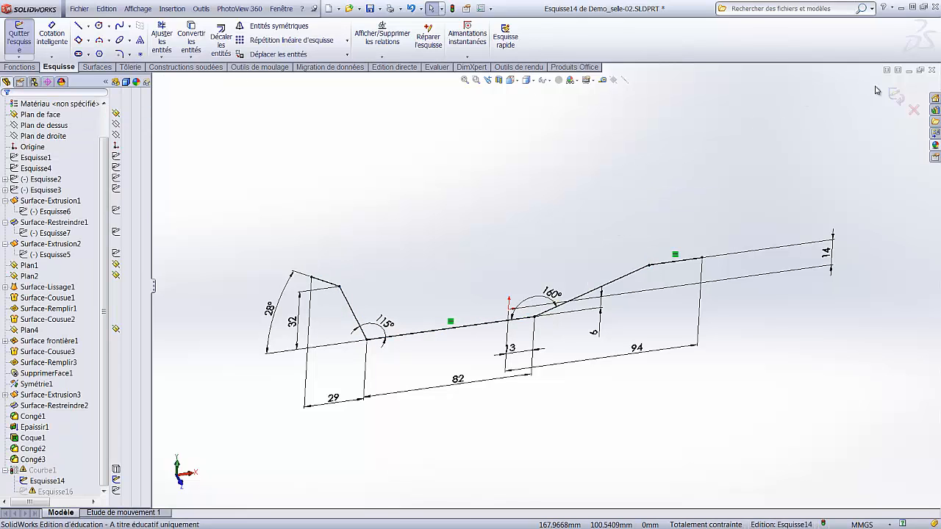
{"action": "left_click", "coordinate": [895, 94]}
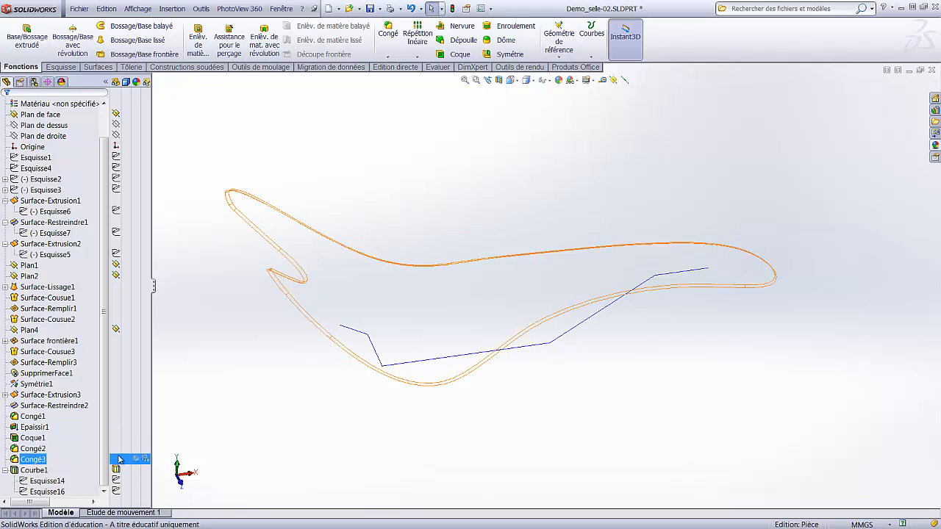
Delete the projected curve Courbe1 while keeping its source sketches Esquisse14 and Esquisse16
{"action": "left_click", "coordinate": [33, 470]}
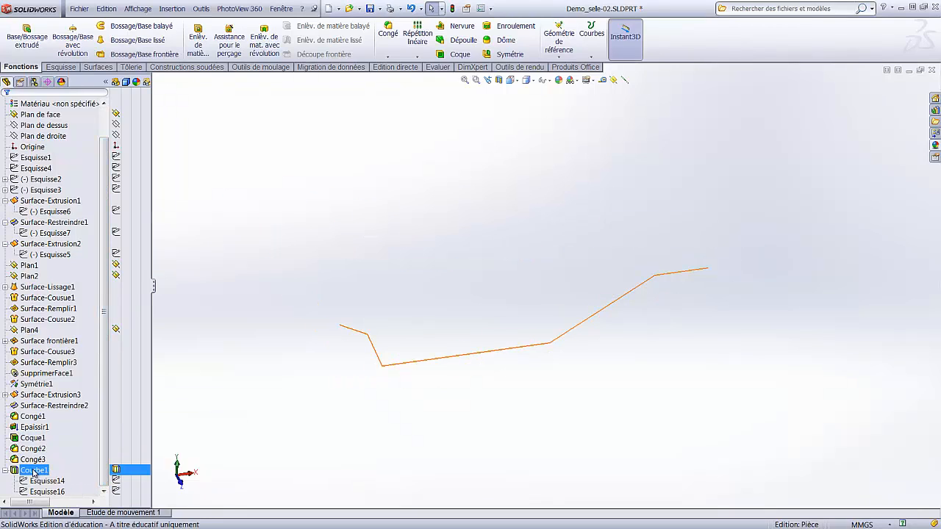
{"action": "left_click", "coordinate": [392, 400]}
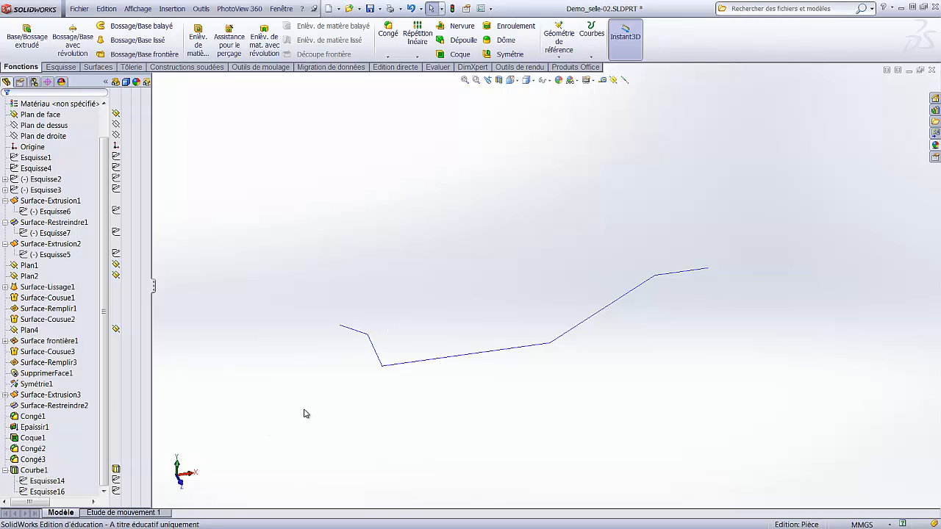
{"action": "left_click", "coordinate": [37, 469]}
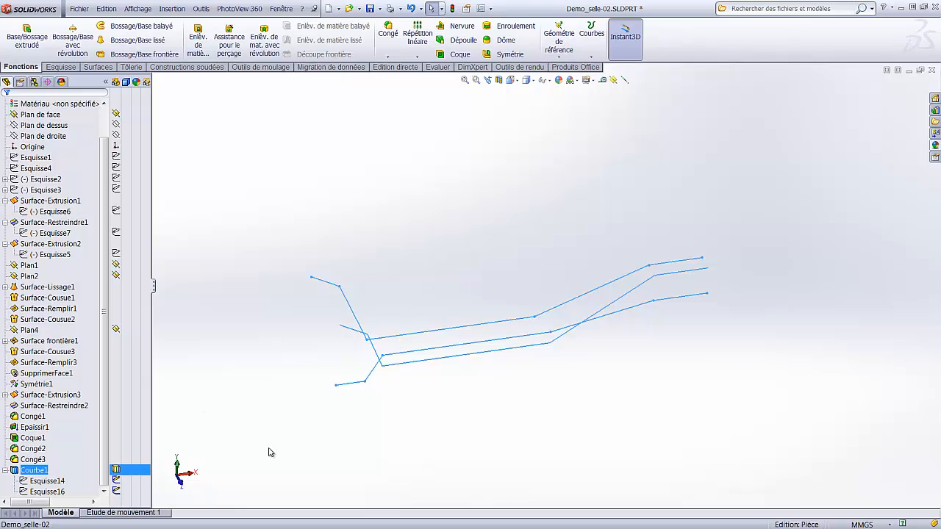
{"action": "key", "text": "Delete"}
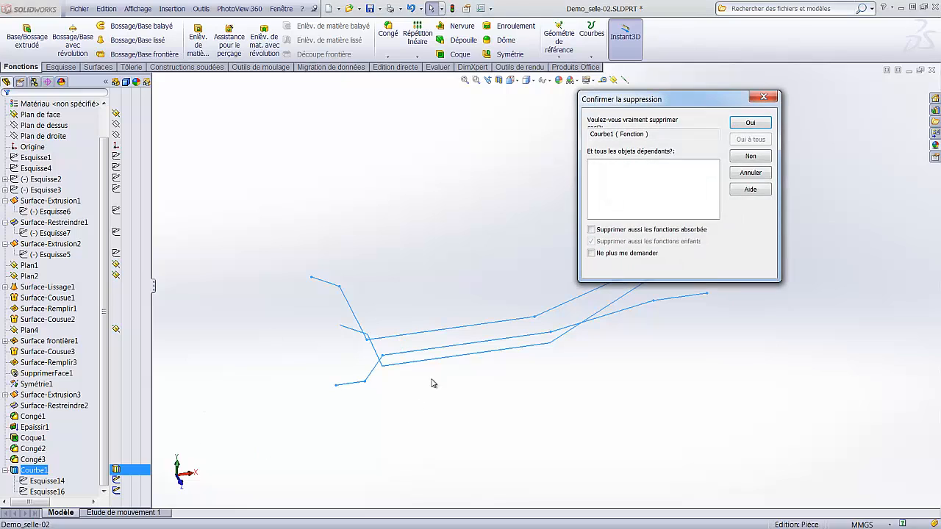
{"action": "left_click", "coordinate": [751, 123]}
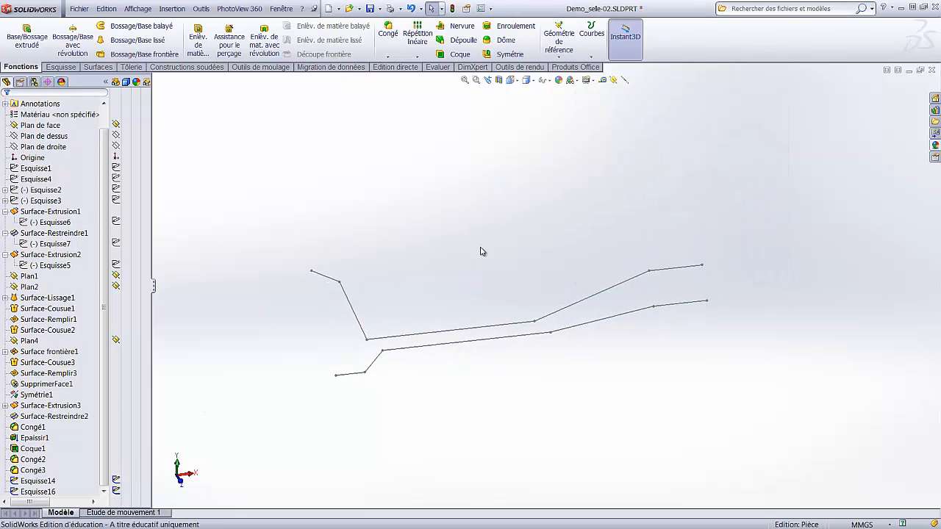
Start a 3D sketch and draw an open five-segment polyline above Esquisse14 and Esquisse16, roughly following their shape, with a first segment about 24 mm long
{"action": "middle_click_drag", "start_coordinate": [481, 247], "coordinate": [473, 255]}
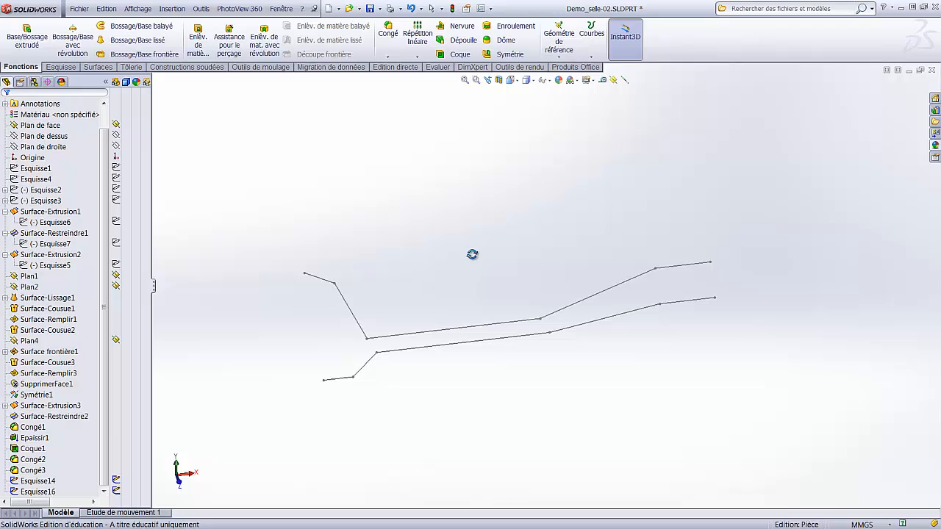
{"action": "left_click", "coordinate": [72, 68]}
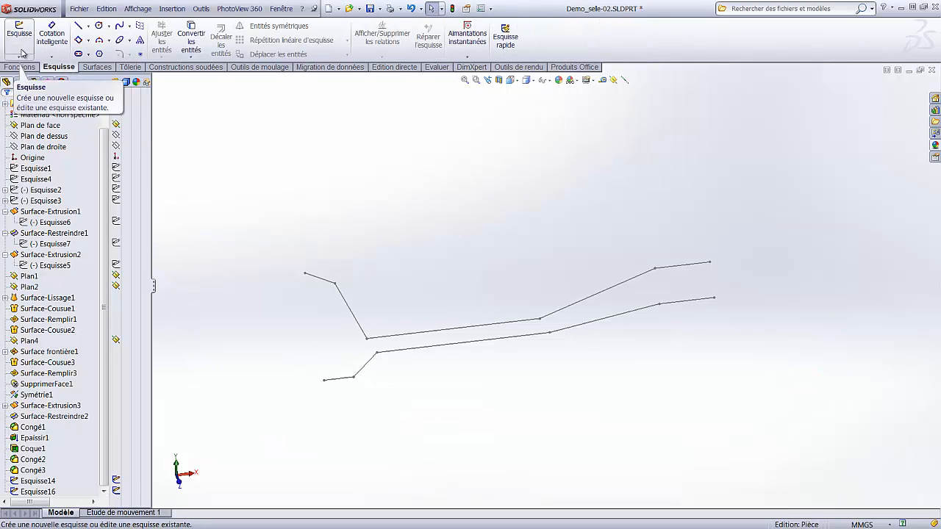
{"action": "left_click", "coordinate": [20, 57]}
{"action": "left_click", "coordinate": [33, 77]}
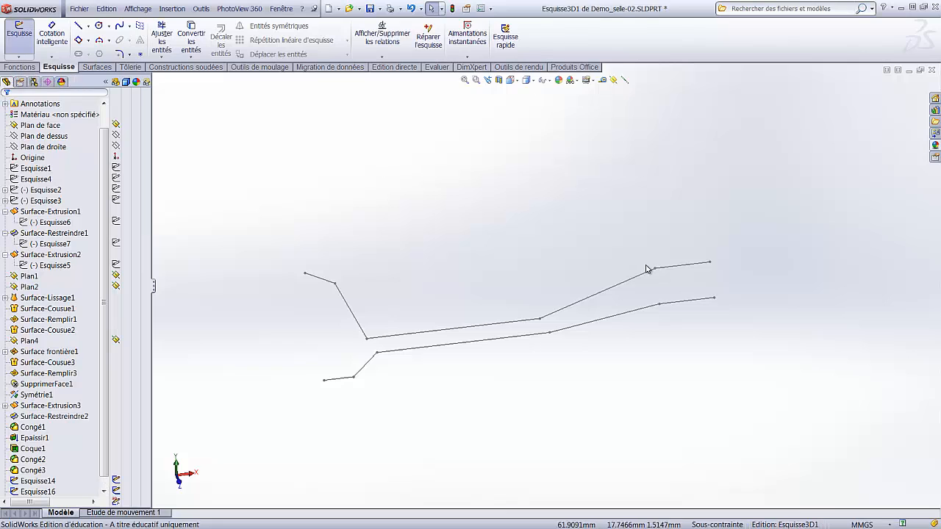
{"action": "mouse_move", "coordinate": [735, 221]}
{"action": "middle_mouse_down"}
{"action": "mouse_move", "coordinate": [727, 206]}
{"action": "mouse_move", "coordinate": [760, 172]}
{"action": "mouse_move", "coordinate": [760, 193]}
{"action": "mouse_move", "coordinate": [725, 193]}
{"action": "middle_mouse_up"}
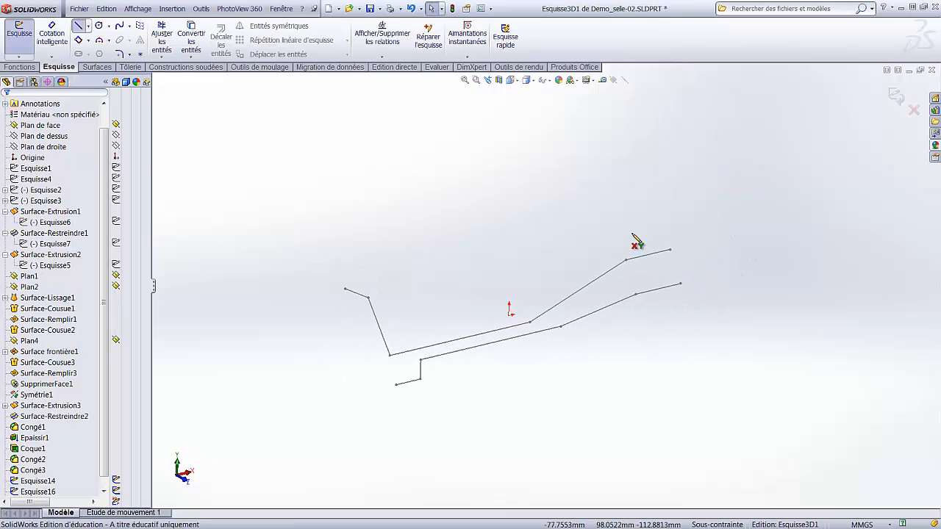
{"action": "left_click", "coordinate": [671, 186]}
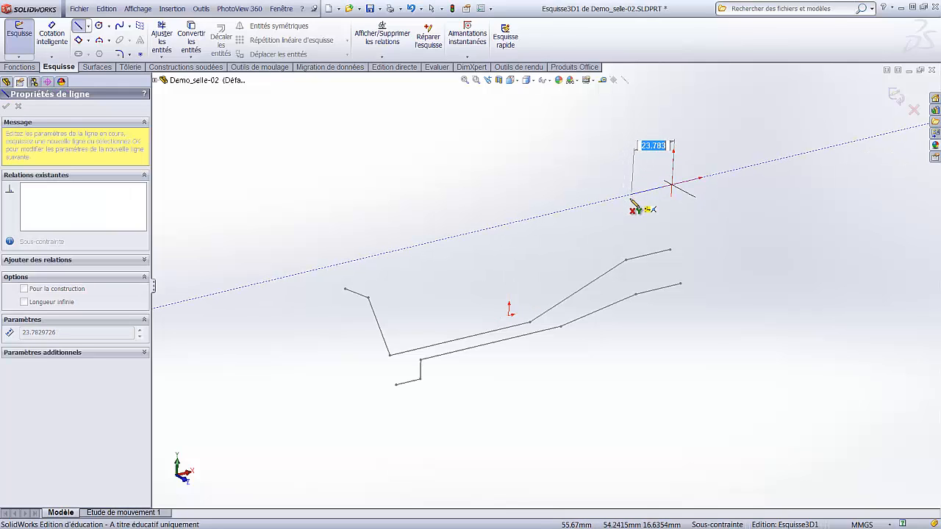
{"action": "left_click", "coordinate": [632, 195]}
{"action": "left_click", "coordinate": [553, 266]}
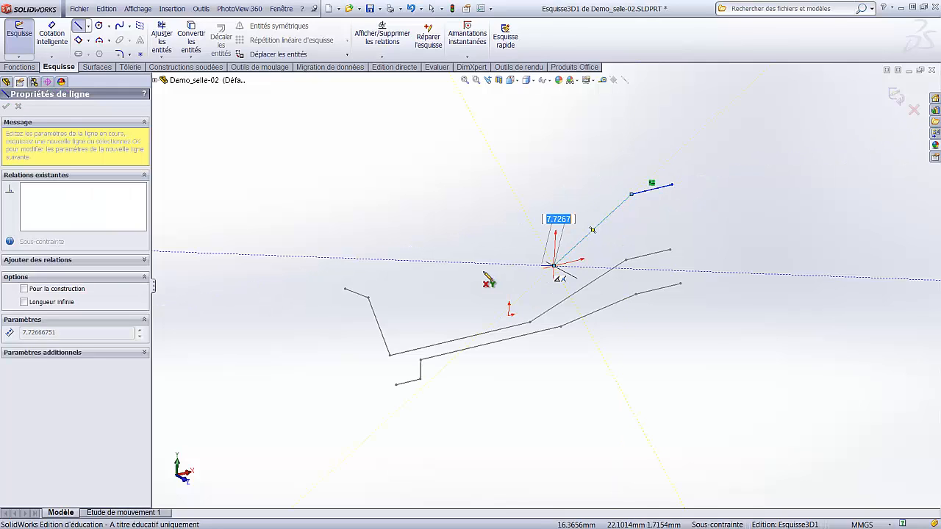
{"action": "left_click", "coordinate": [408, 299]}
{"action": "left_click", "coordinate": [375, 263]}
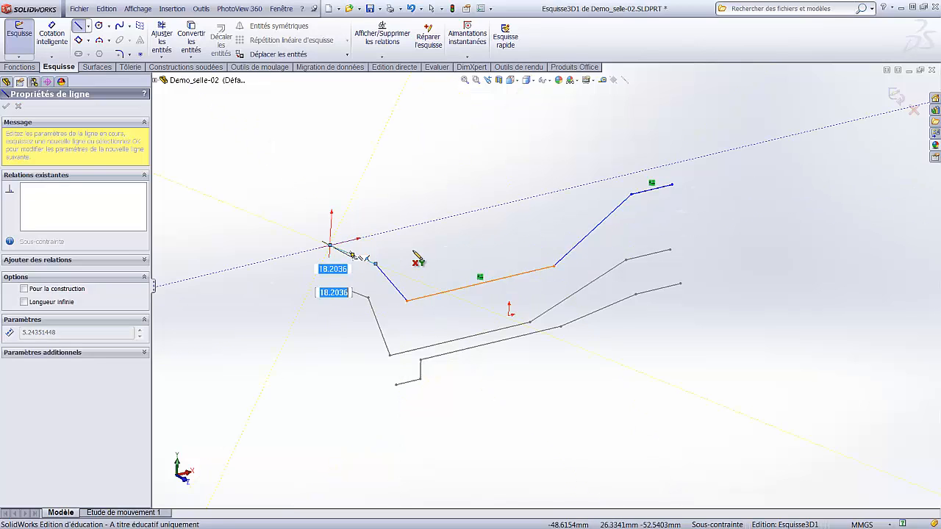
{"action": "left_click", "coordinate": [330, 245]}
{"action": "key", "text": "Escape"}
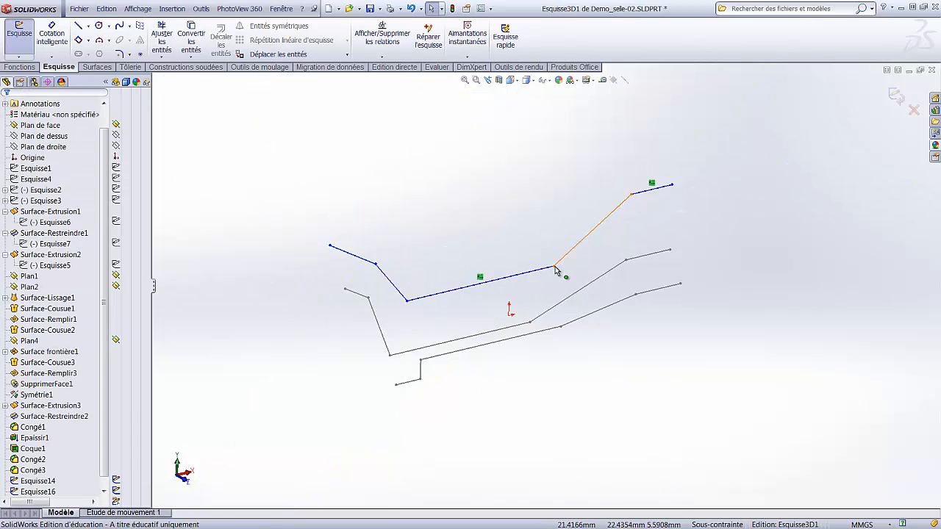
Constrain the corner at the +X end of the polyline's long middle segment along Y to Esquisse16's matching corner and along Z to Esquisse14's
{"action": "middle_click_drag", "start_coordinate": [581, 323], "coordinate": [603, 374]}
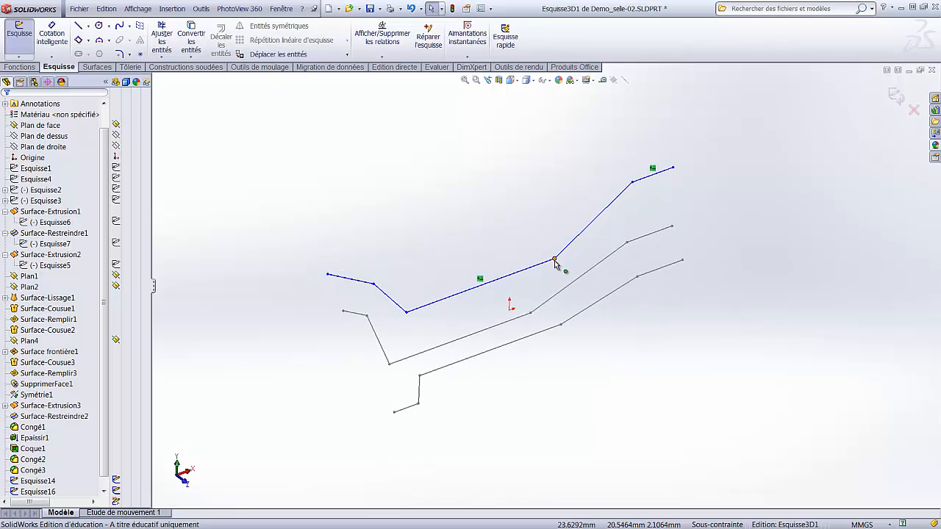
{"action": "left_click", "coordinate": [555, 259]}
{"action": "left_click", "coordinate": [562, 325], "text": "ctrl"}
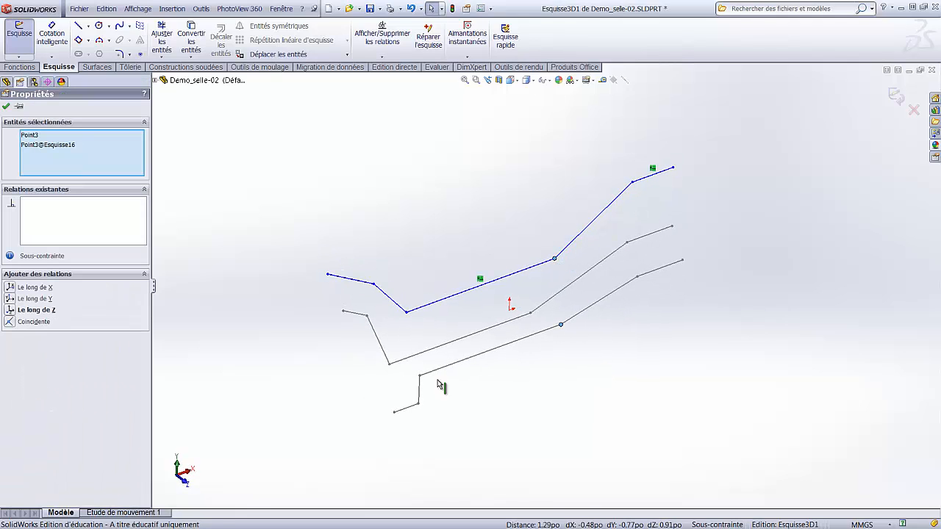
{"action": "left_click", "coordinate": [10, 300]}
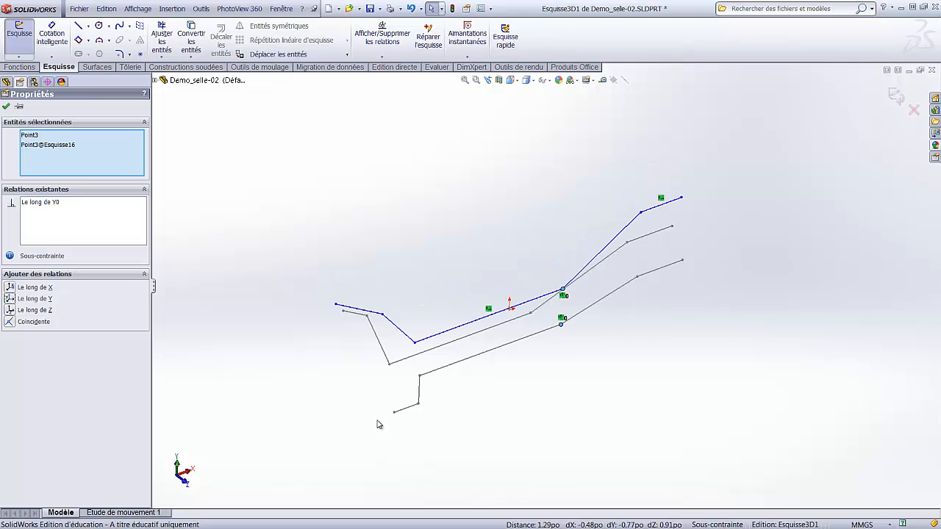
{"action": "left_click", "coordinate": [589, 402]}
{"action": "left_click", "coordinate": [563, 291]}
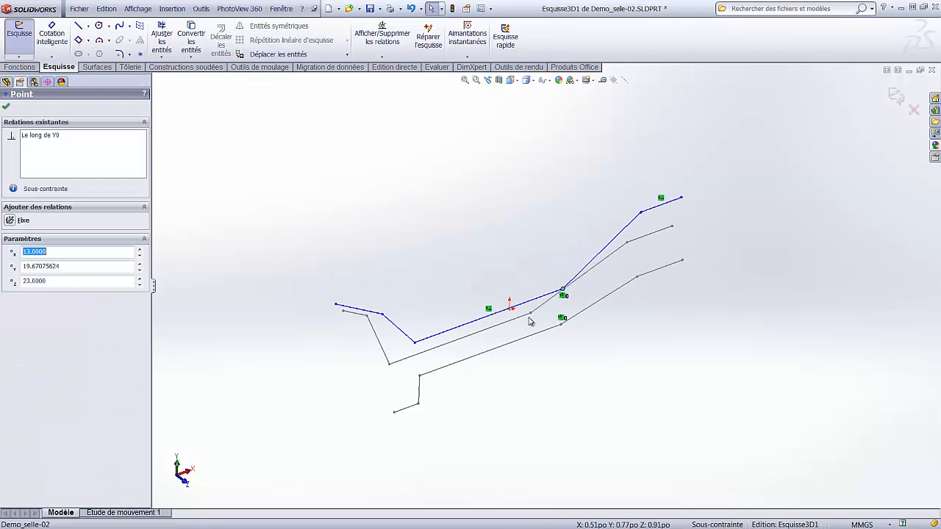
{"action": "left_click", "coordinate": [531, 313], "text": "ctrl"}
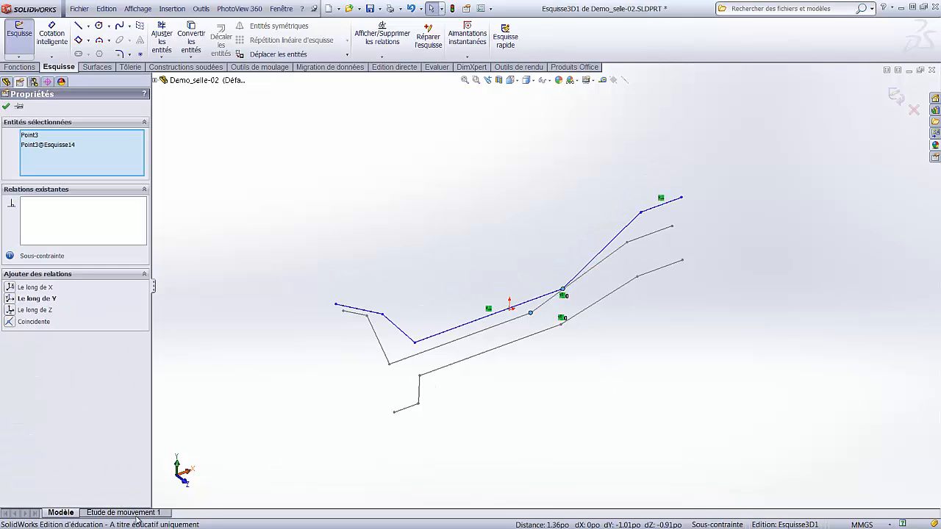
{"action": "left_click", "coordinate": [9, 310]}
Constrain the corner at the -X end of the long middle segment along Y to Esquisse16's matching corner and along Z to Esquisse14's
{"action": "mouse_move", "coordinate": [420, 214]}
{"action": "middle_mouse_down"}
{"action": "mouse_move", "coordinate": [431, 184]}
{"action": "mouse_move", "coordinate": [420, 149]}
{"action": "mouse_move", "coordinate": [406, 130]}
{"action": "mouse_move", "coordinate": [387, 126]}
{"action": "mouse_move", "coordinate": [513, 306]}
{"action": "middle_mouse_up"}
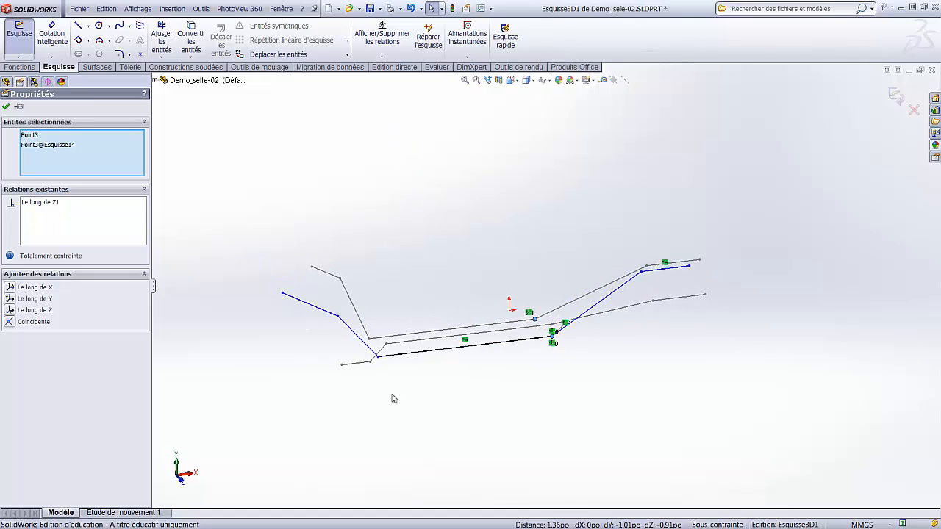
{"action": "left_click", "coordinate": [378, 356]}
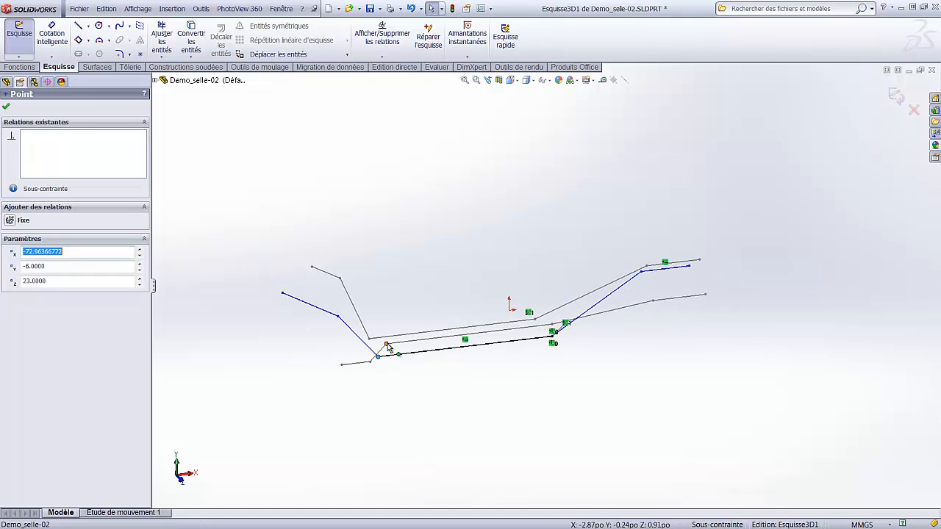
{"action": "left_click", "coordinate": [386, 344], "text": "ctrl"}
{"action": "left_click", "coordinate": [12, 298]}
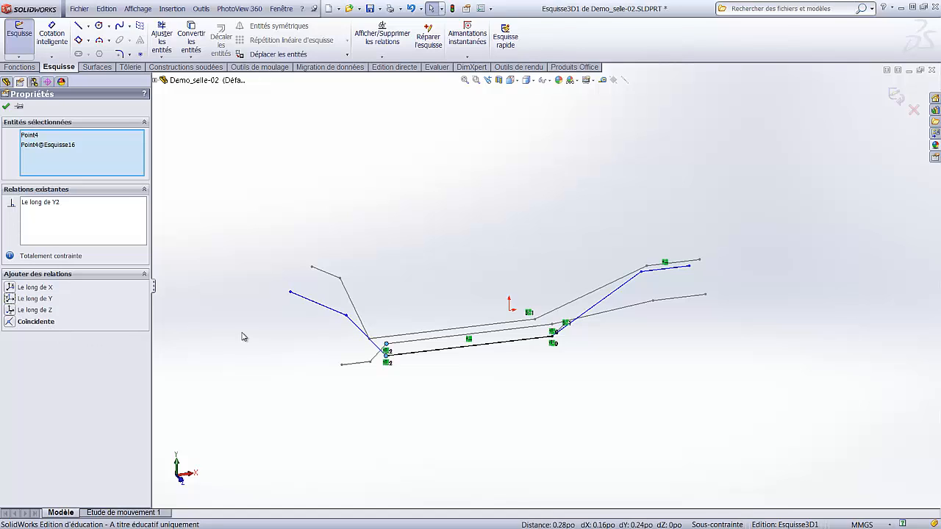
{"action": "left_click", "coordinate": [455, 431]}
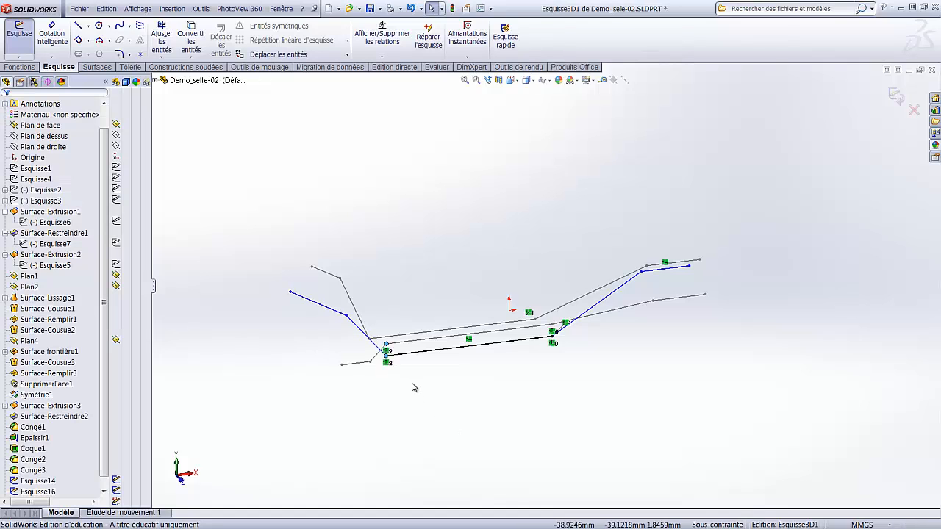
{"action": "left_click", "coordinate": [370, 340]}
{"action": "left_click", "coordinate": [369, 339], "text": "ctrl"}
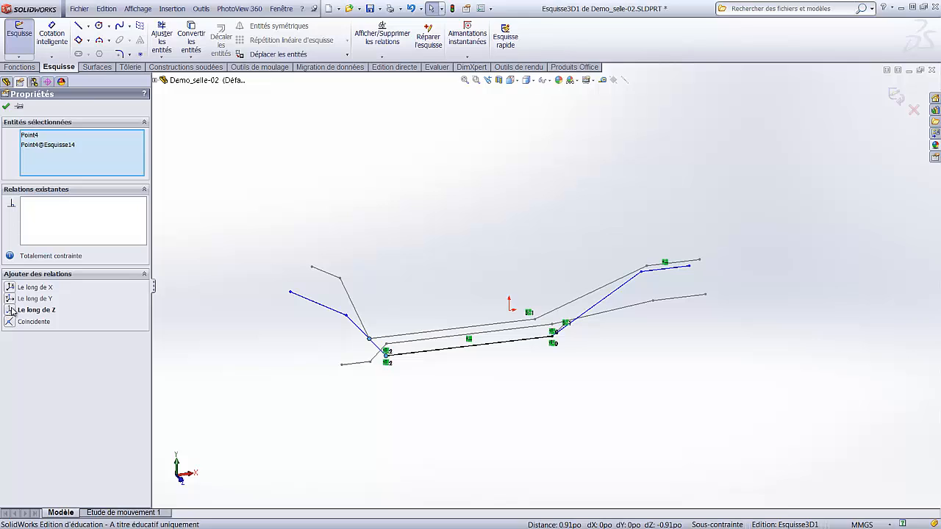
{"action": "left_click", "coordinate": [10, 310]}
{"action": "left_click", "coordinate": [327, 376]}
{"action": "middle_click_drag", "start_coordinate": [396, 399], "coordinate": [384, 389]}
{"action": "scroll", "coordinate": [330, 323], "scroll_direction": "down", "scroll_amount": 1}
{"action": "left_click", "coordinate": [344, 304]}
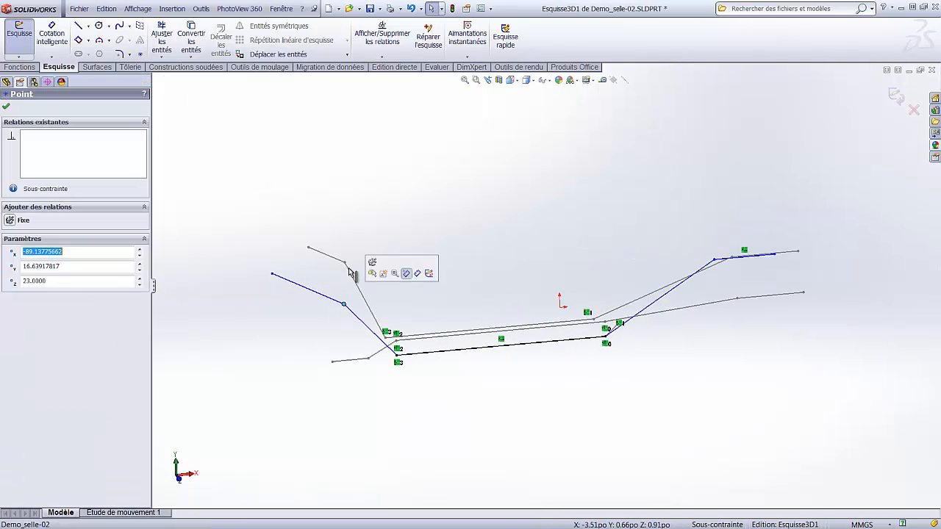
{"action": "left_click", "coordinate": [345, 262], "text": "ctrl"}
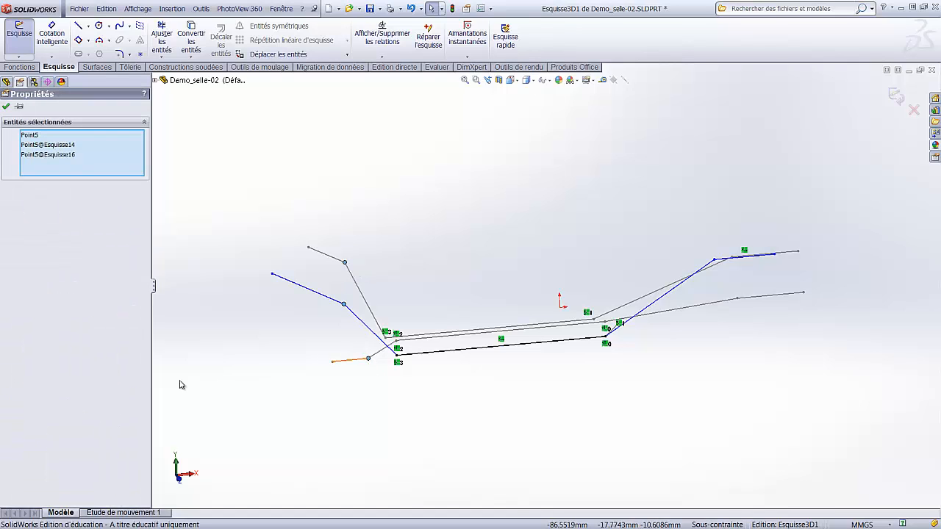
{"action": "left_click", "coordinate": [464, 213]}
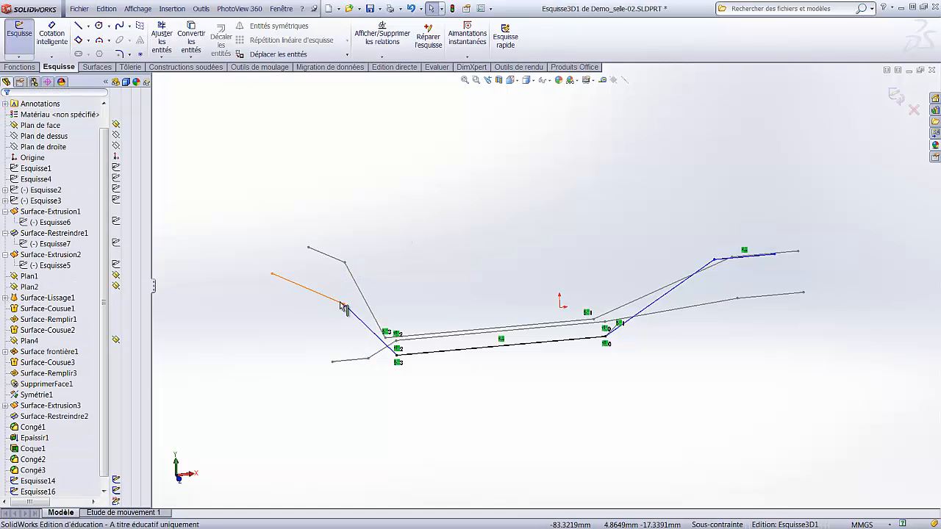
Constrain the polyline's fifth point, beside its -X end segment, along Z to Esquisse14's matching corner and along Y to Esquisse16's
{"action": "left_click", "coordinate": [345, 264]}
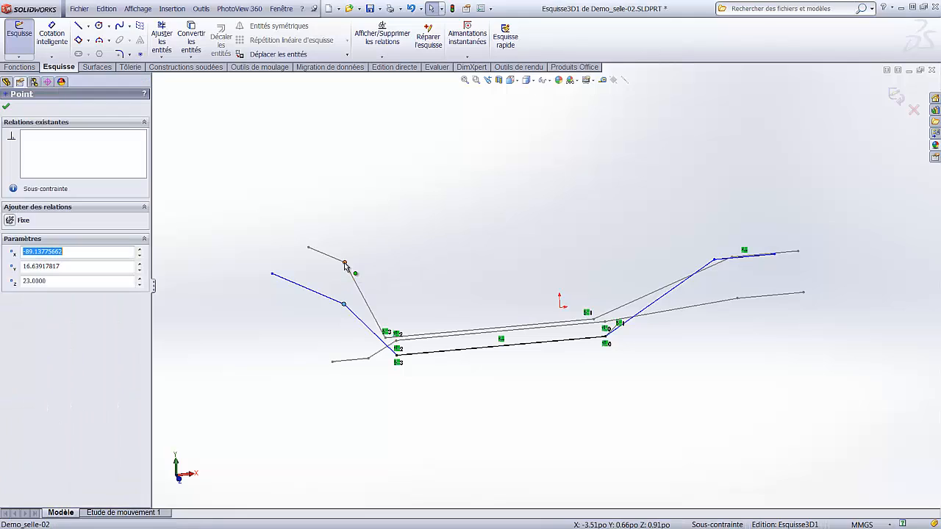
{"action": "left_click", "coordinate": [344, 263], "text": "ctrl"}
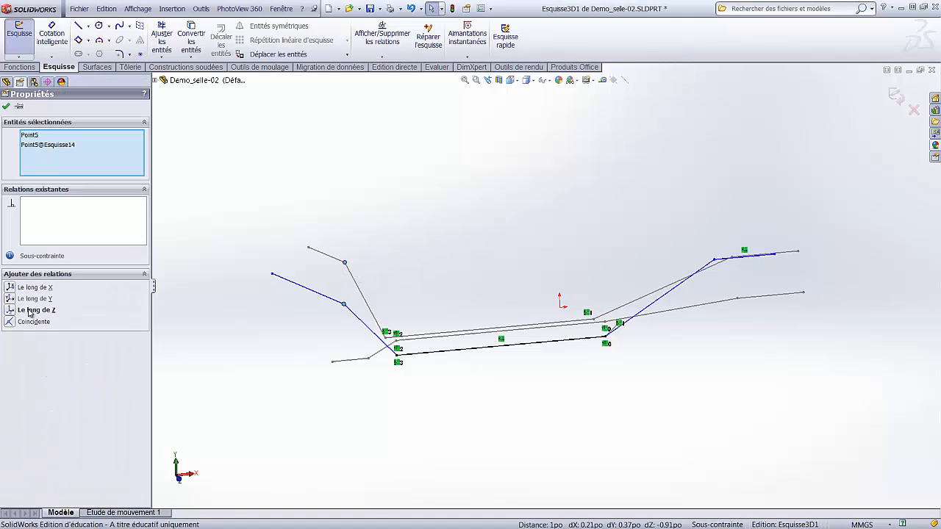
{"action": "left_click", "coordinate": [30, 311]}
{"action": "left_click", "coordinate": [320, 325]}
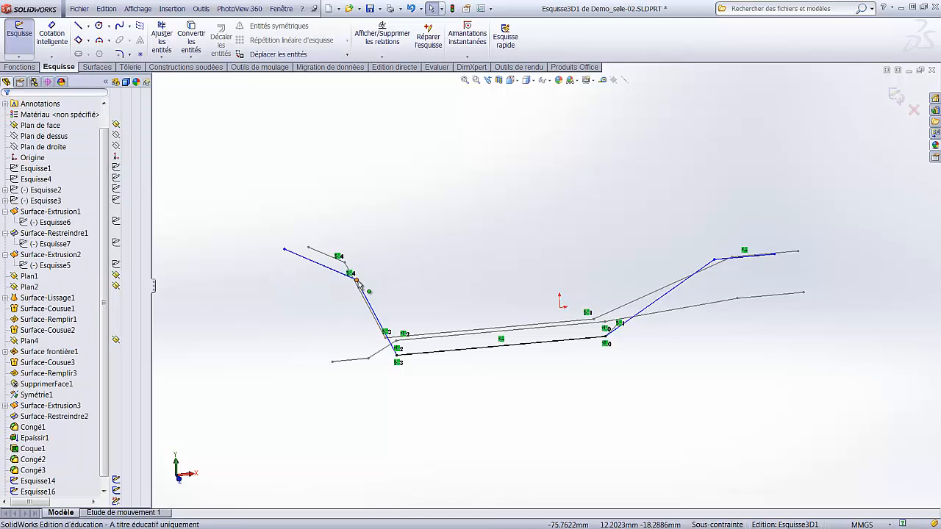
{"action": "left_click", "coordinate": [357, 283]}
{"action": "left_click", "coordinate": [369, 360], "text": "ctrl"}
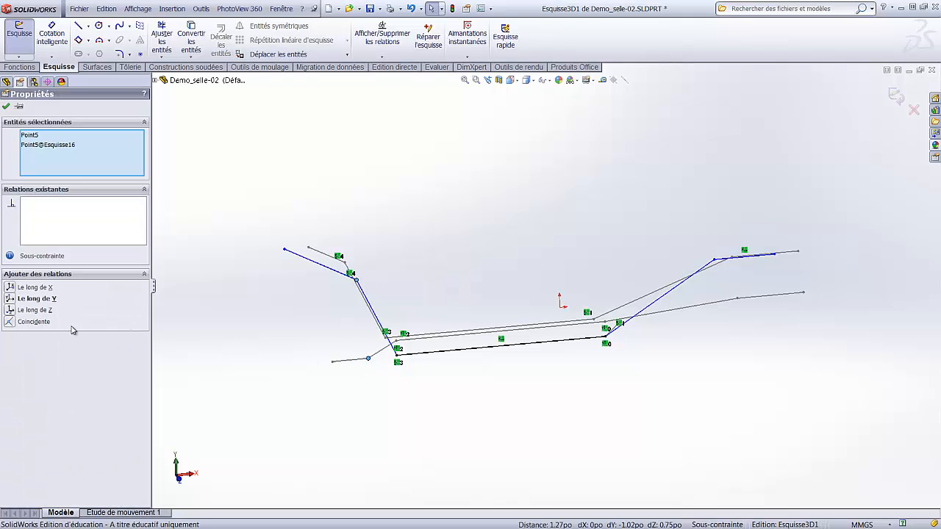
{"action": "left_click", "coordinate": [11, 302]}
{"action": "left_click", "coordinate": [253, 322]}
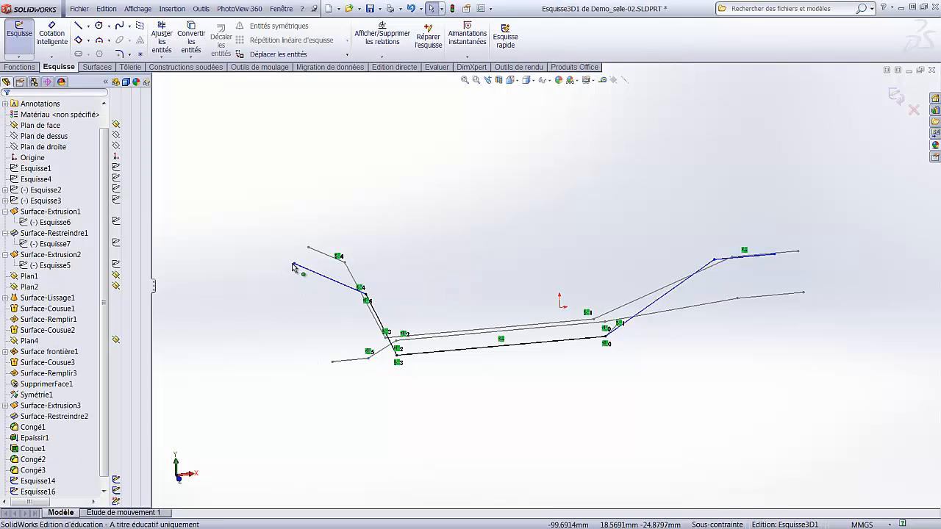
Constrain the polyline's -X endpoint along Z to Esquisse14's matching endpoint and along Y to Esquisse16's
{"action": "left_click", "coordinate": [295, 263]}
{"action": "left_click", "coordinate": [308, 250], "text": "ctrl"}
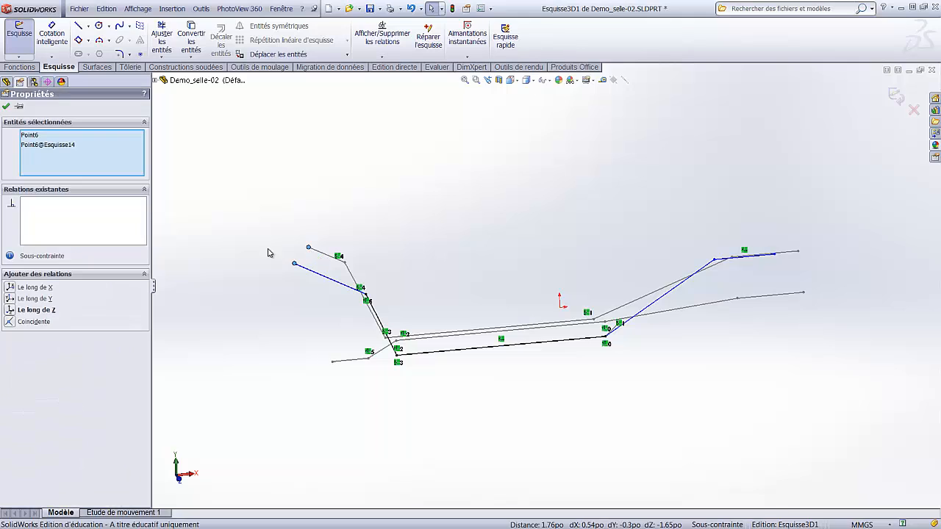
{"action": "left_click", "coordinate": [16, 311]}
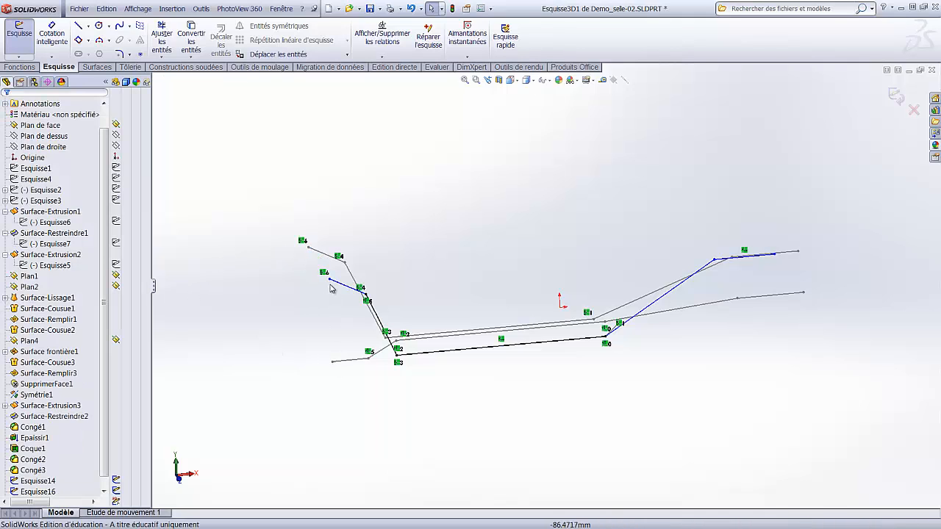
{"action": "left_click", "coordinate": [331, 363]}
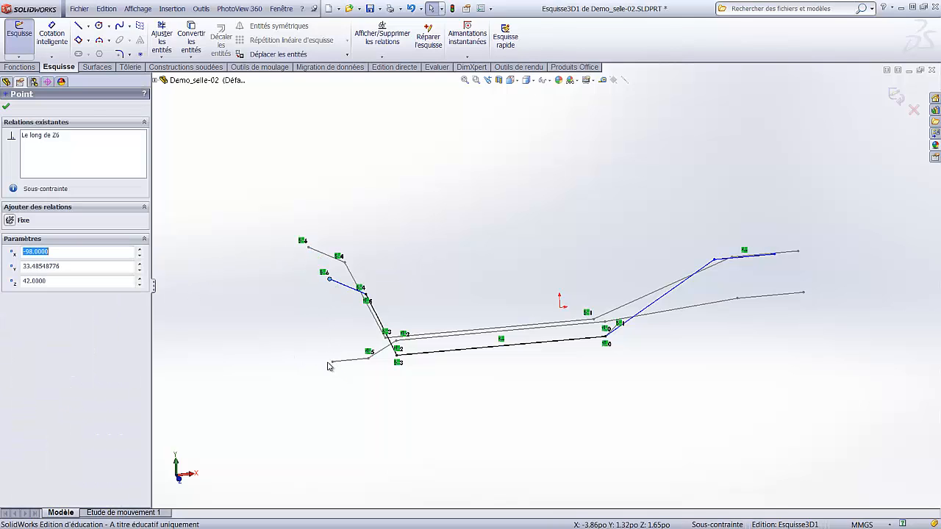
{"action": "left_click", "coordinate": [334, 366], "text": "ctrl"}
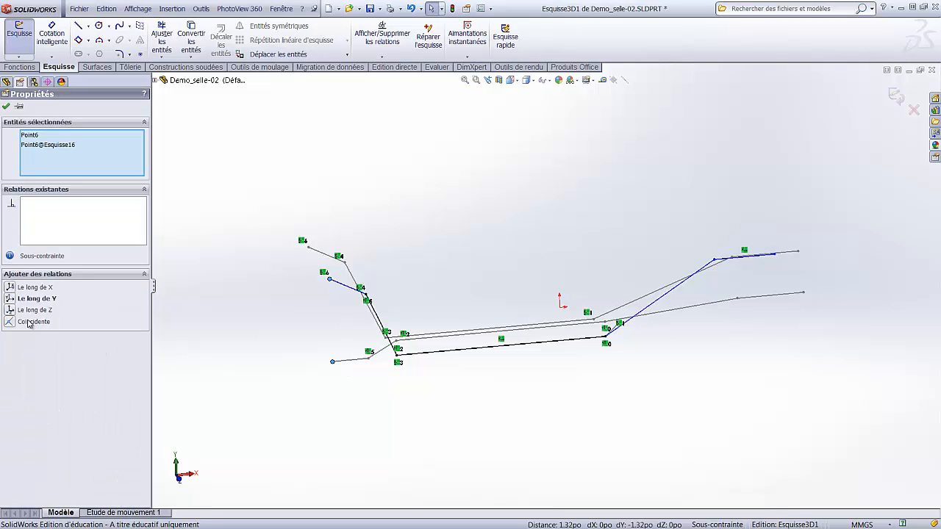
{"action": "left_click", "coordinate": [11, 298]}
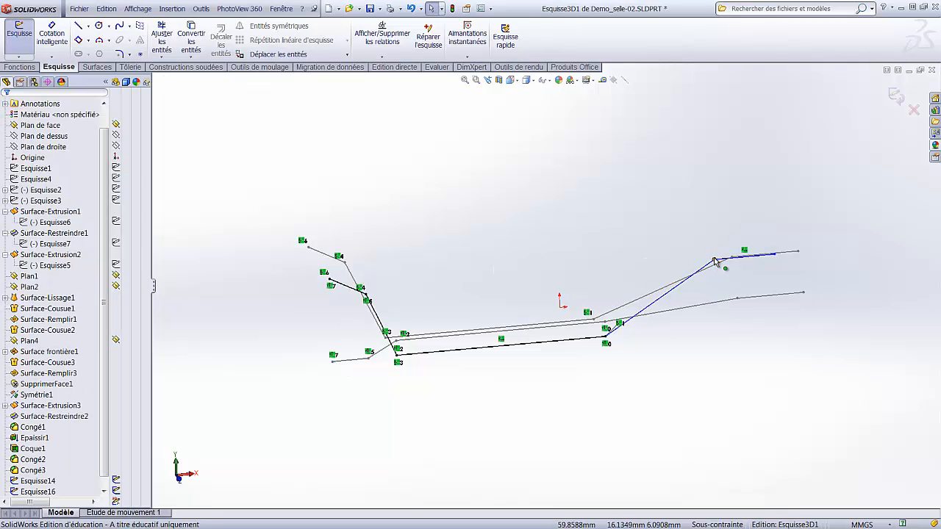
Constrain the polyline's second point, beside its +X end segment, along Y to Esquisse16's matching corner and along Z to Esquisse14's
{"action": "left_click", "coordinate": [713, 260]}
{"action": "left_click", "coordinate": [737, 298], "text": "ctrl"}
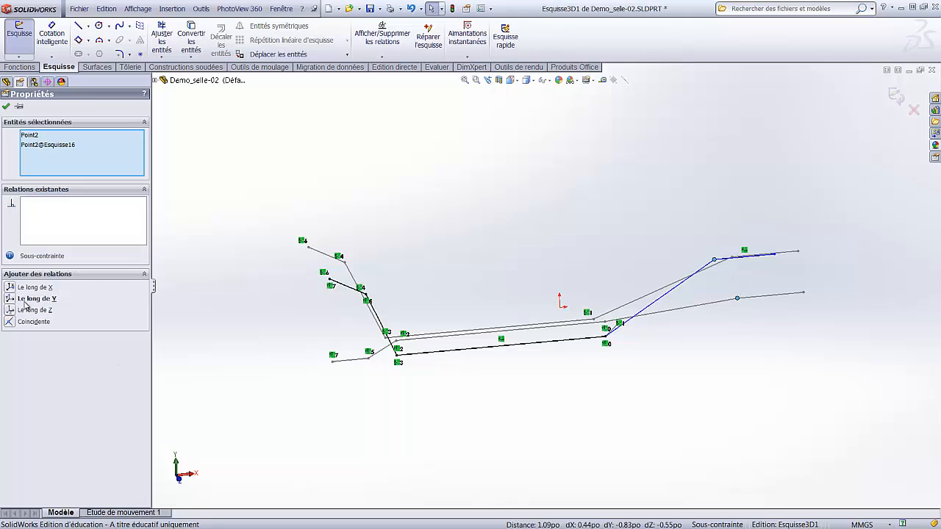
{"action": "left_click", "coordinate": [29, 299]}
{"action": "left_click", "coordinate": [736, 248]}
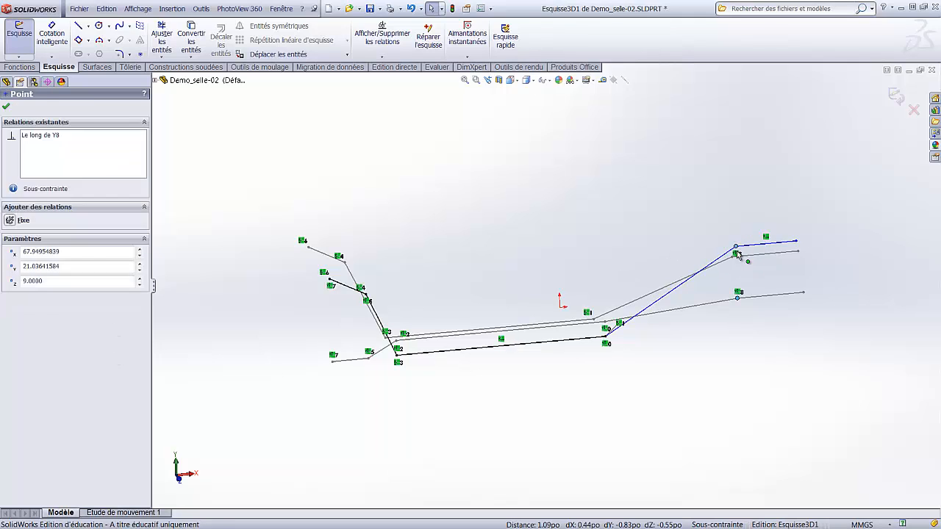
{"action": "left_click", "coordinate": [762, 284]}
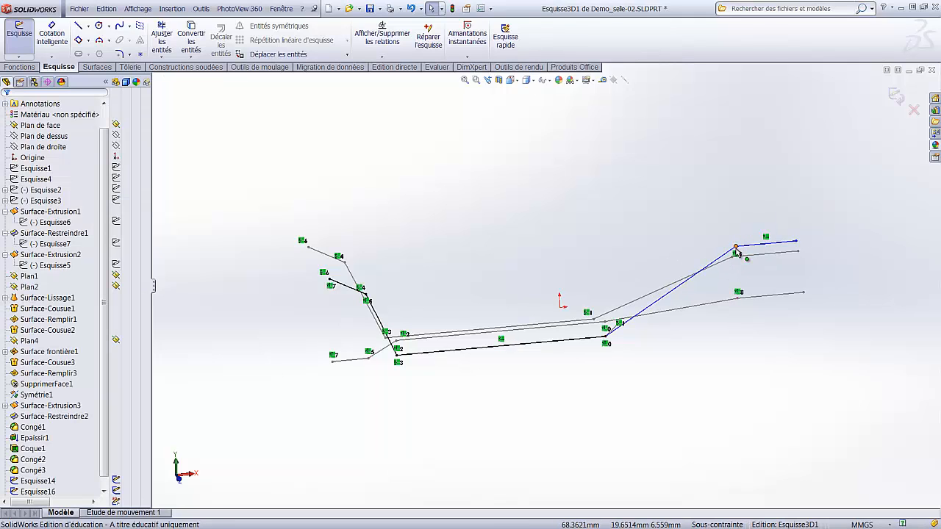
{"action": "left_click", "coordinate": [737, 255]}
{"action": "left_click", "coordinate": [395, 328], "text": "ctrl"}
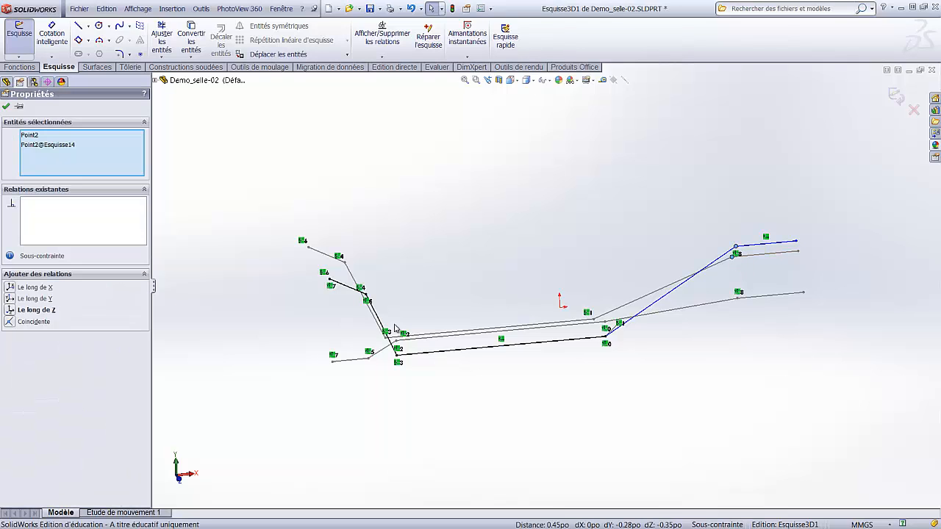
{"action": "left_click", "coordinate": [12, 315]}
{"action": "left_click", "coordinate": [784, 288]}
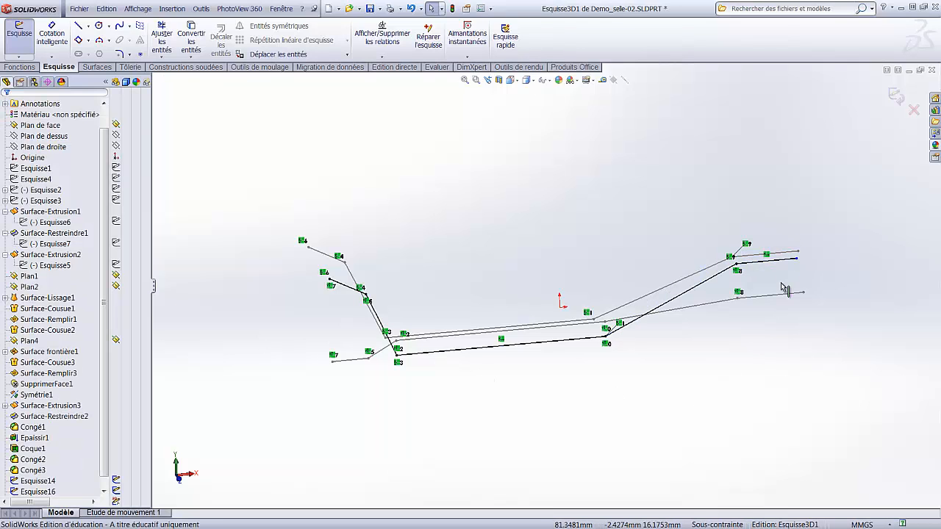
Constrain the polyline's +X endpoint along Z to Esquisse14's matching endpoint
{"action": "left_click", "coordinate": [797, 260]}
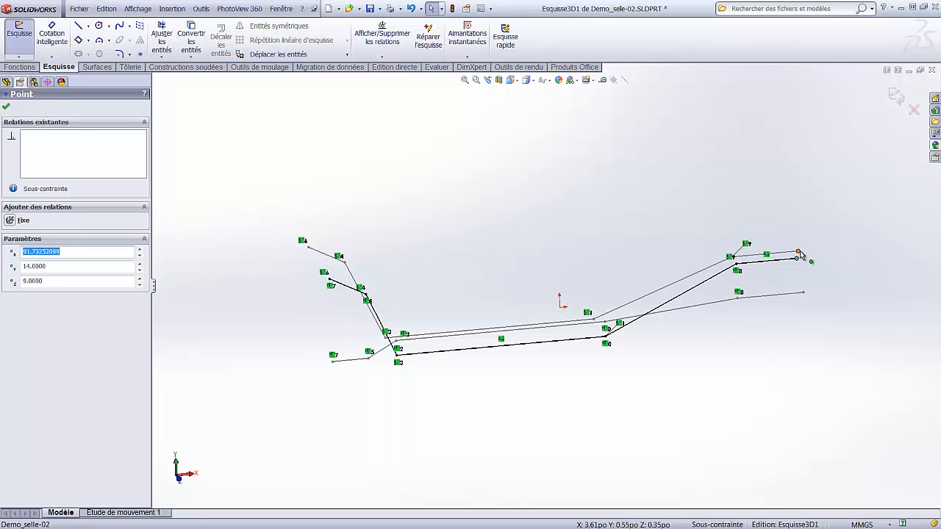
{"action": "left_click", "coordinate": [798, 252], "text": "ctrl"}
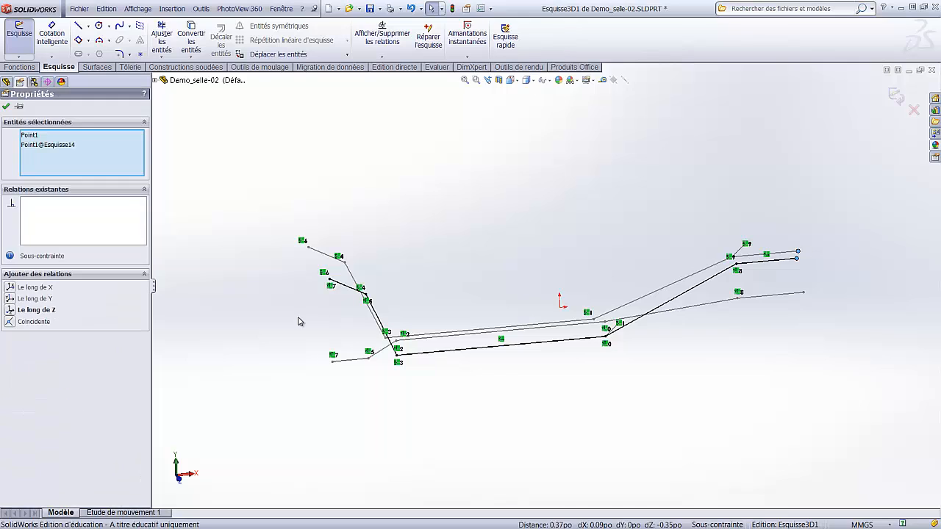
{"action": "left_click", "coordinate": [657, 204]}
Round the 3D polyline's four corners with 7 mm sketch fillets, keeping the constrained corners
{"action": "scroll", "coordinate": [735, 278], "scroll_direction": "down", "scroll_amount": 3}
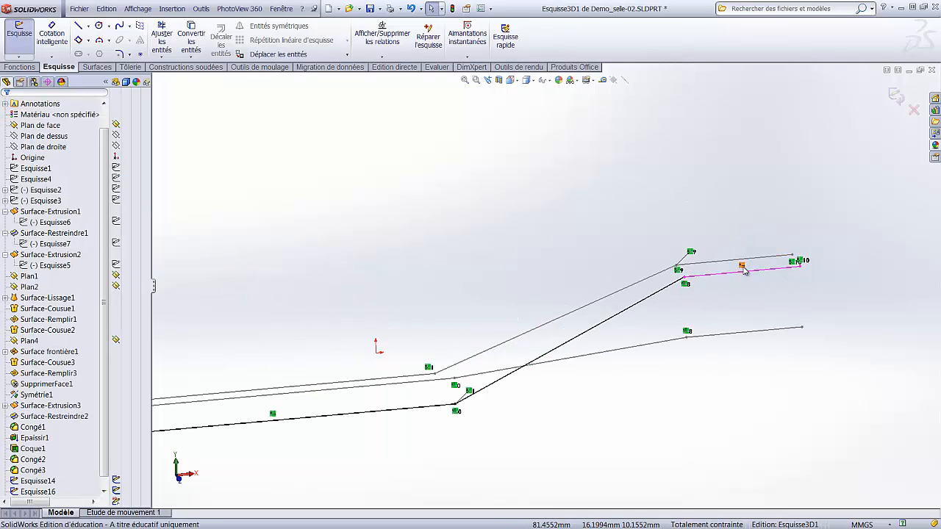
{"action": "mouse_move", "coordinate": [738, 272]}
{"action": "middle_mouse_down"}
{"action": "mouse_move", "coordinate": [752, 300]}
{"action": "mouse_move", "coordinate": [760, 443]}
{"action": "mouse_move", "coordinate": [703, 419]}
{"action": "mouse_move", "coordinate": [668, 376]}
{"action": "mouse_move", "coordinate": [598, 380]}
{"action": "mouse_move", "coordinate": [698, 316]}
{"action": "mouse_move", "coordinate": [678, 334]}
{"action": "middle_mouse_up"}
{"action": "mouse_move", "coordinate": [680, 332]}
{"action": "middle_mouse_down"}
{"action": "mouse_move", "coordinate": [696, 287]}
{"action": "mouse_move", "coordinate": [630, 152]}
{"action": "middle_mouse_up"}
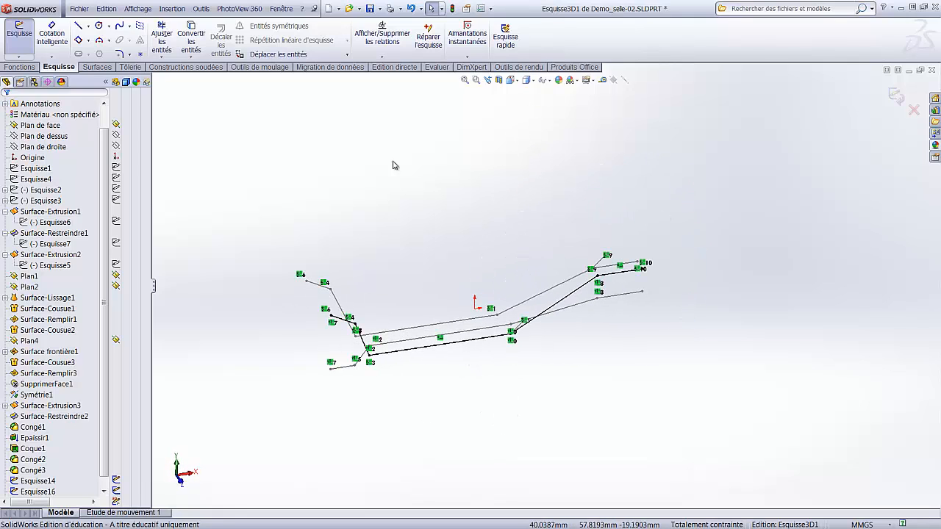
{"action": "left_click", "coordinate": [121, 55]}
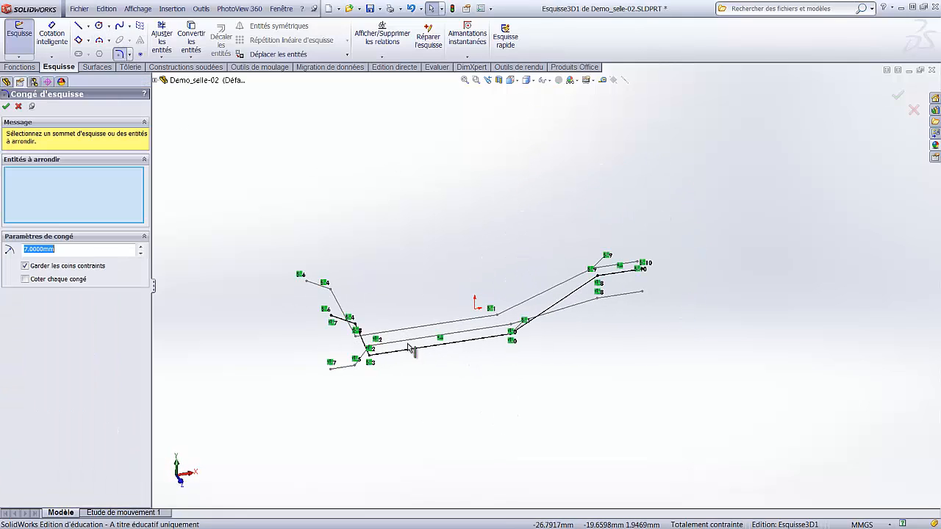
{"action": "scroll", "coordinate": [371, 349], "scroll_direction": "down", "scroll_amount": 2}
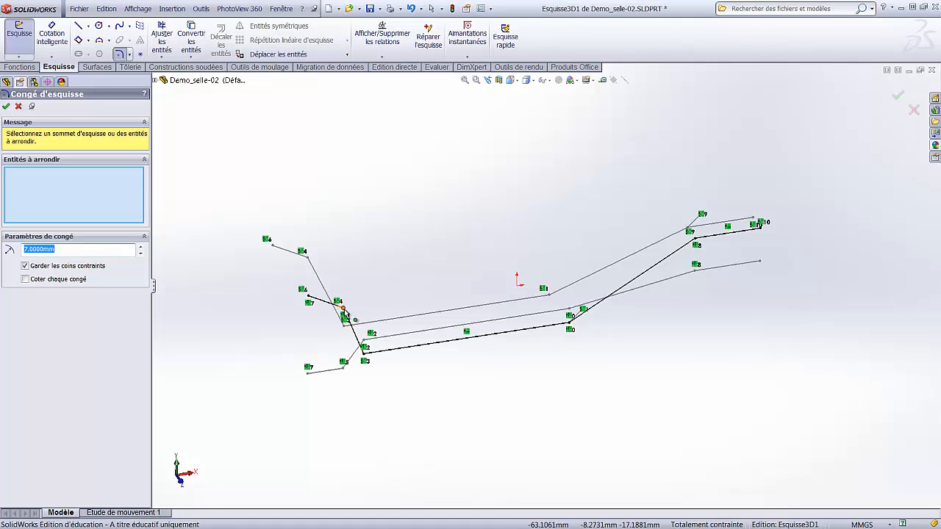
{"action": "left_click", "coordinate": [346, 315]}
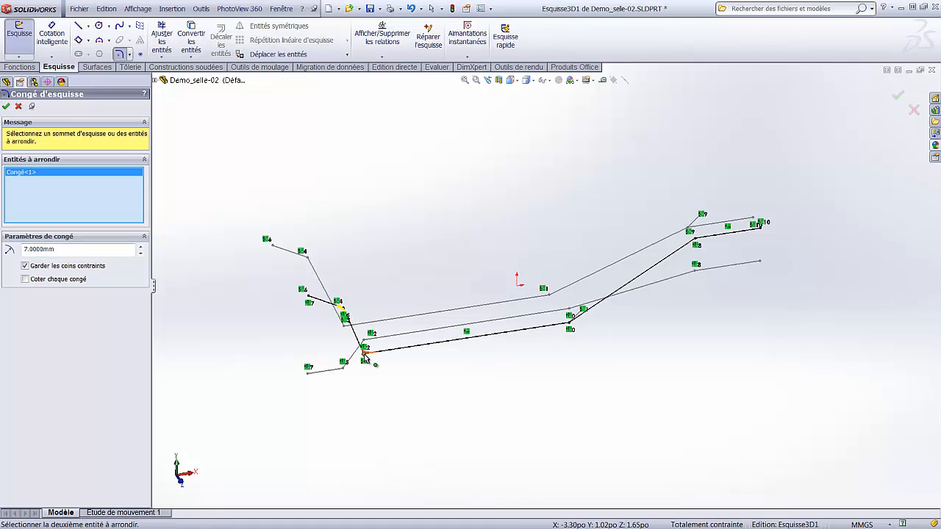
{"action": "left_click", "coordinate": [570, 323]}
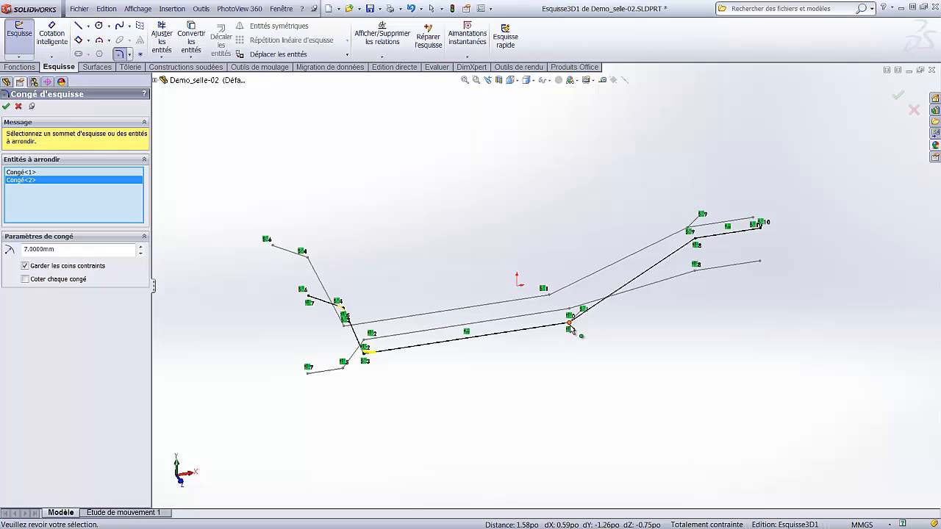
{"action": "left_click", "coordinate": [572, 328]}
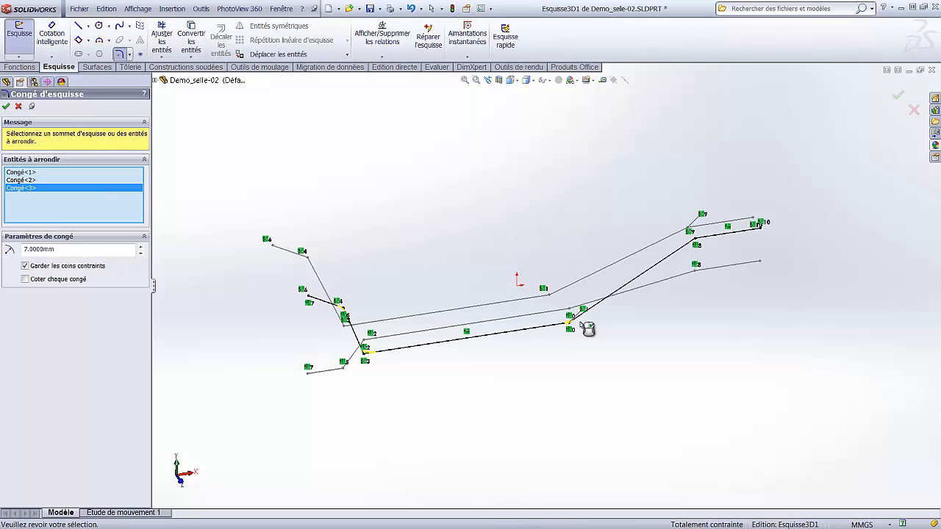
{"action": "left_click", "coordinate": [695, 239]}
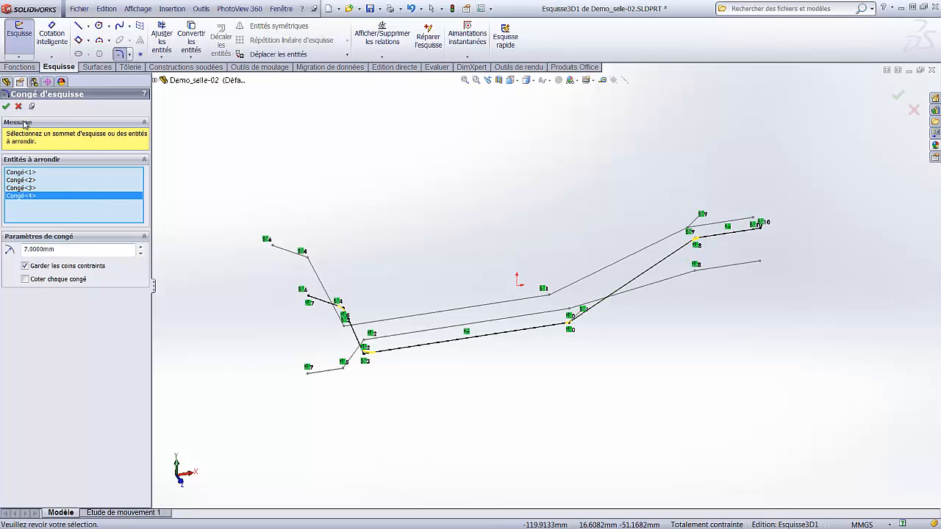
{"action": "key", "text": "Return"}
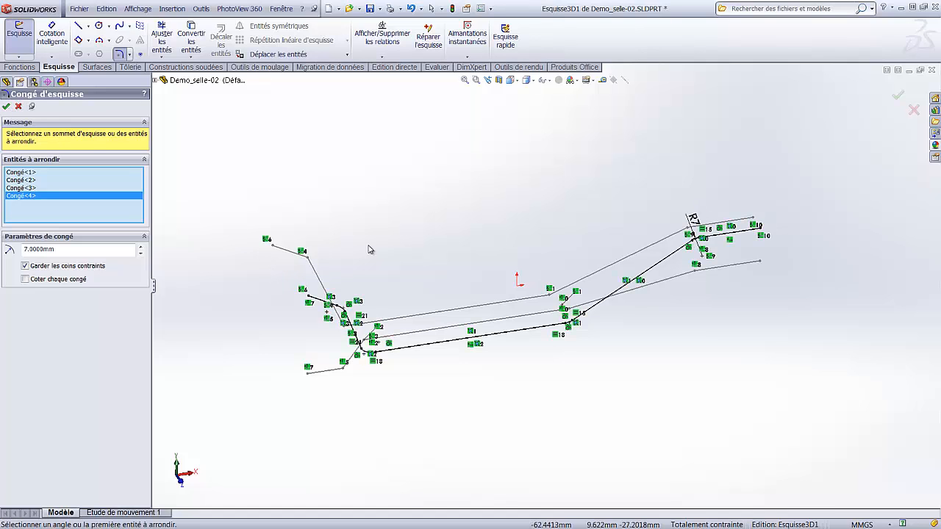
Check the rounded corners from several angles, then finish the Sketch Fillet command and exit the 3D sketch
{"action": "scroll", "coordinate": [360, 334], "scroll_direction": "down", "scroll_amount": 5}
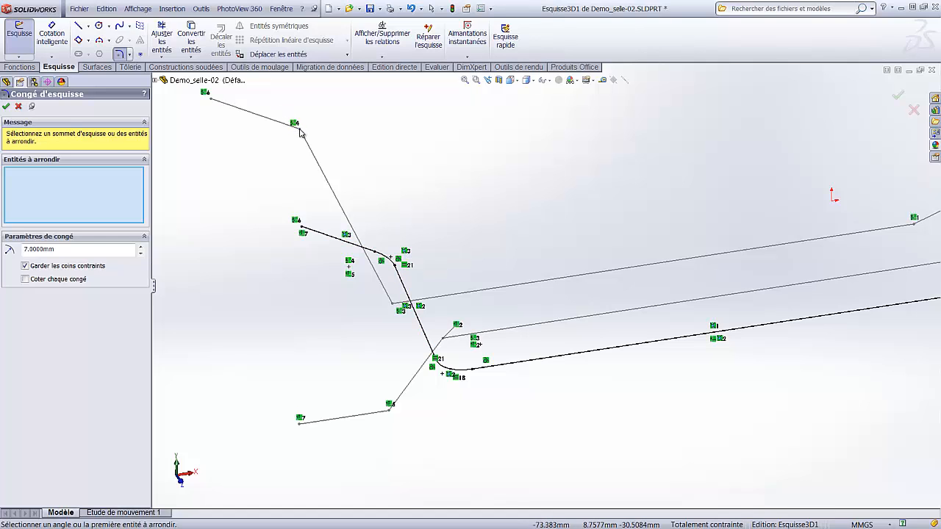
{"action": "mouse_move", "coordinate": [323, 156]}
{"action": "middle_mouse_down"}
{"action": "mouse_move", "coordinate": [596, 263]}
{"action": "mouse_move", "coordinate": [710, 332]}
{"action": "mouse_move", "coordinate": [698, 238]}
{"action": "mouse_move", "coordinate": [610, 272]}
{"action": "middle_mouse_up"}
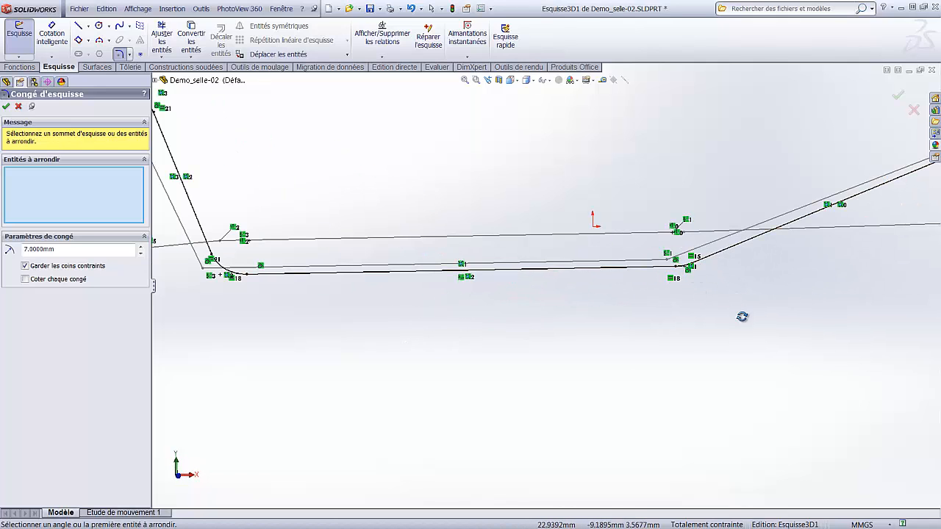
{"action": "mouse_move", "coordinate": [742, 316]}
{"action": "middle_mouse_down"}
{"action": "mouse_move", "coordinate": [704, 297]}
{"action": "mouse_move", "coordinate": [735, 269]}
{"action": "mouse_move", "coordinate": [749, 236]}
{"action": "middle_mouse_up"}
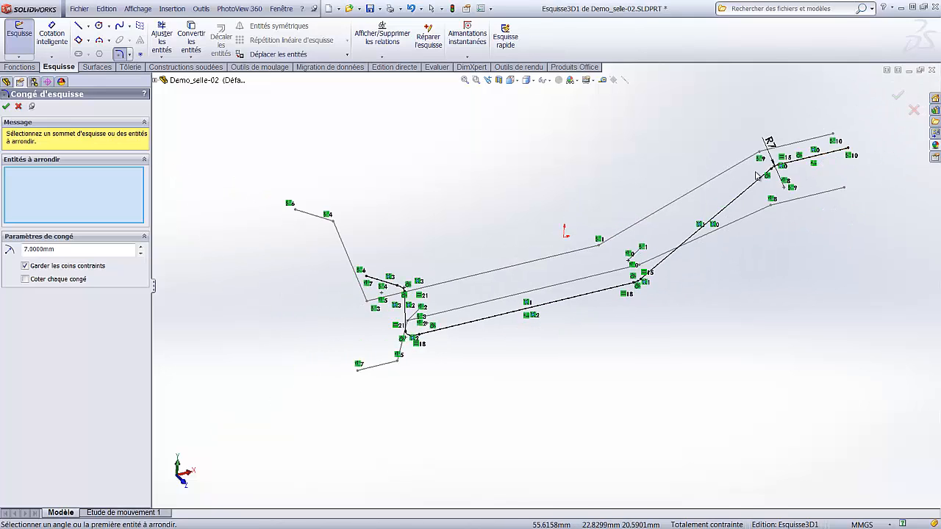
{"action": "scroll", "coordinate": [657, 266], "scroll_direction": "down", "scroll_amount": 5}
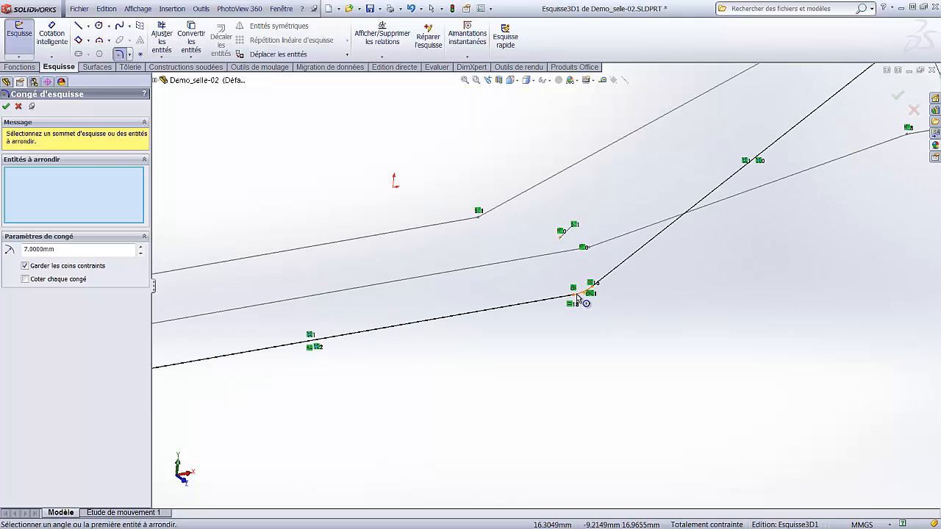
{"action": "scroll", "coordinate": [658, 303], "scroll_direction": "up", "scroll_amount": 5}
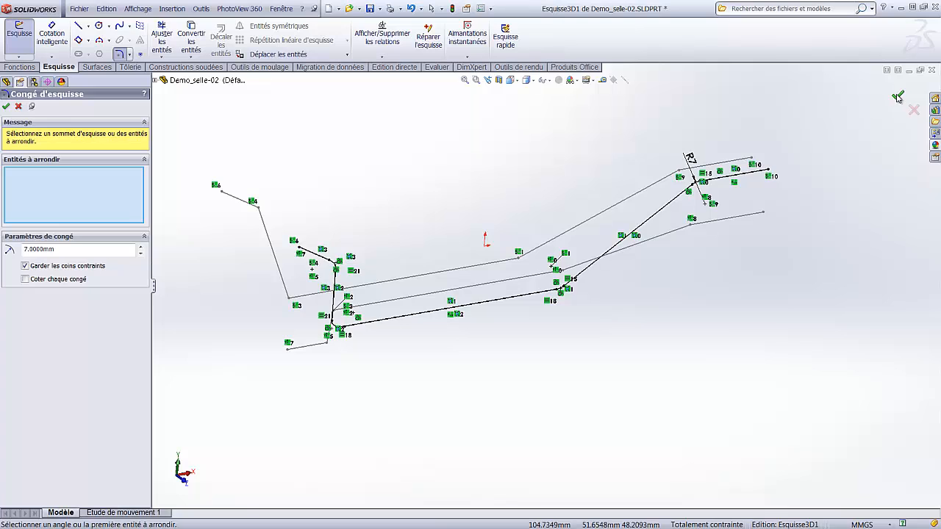
{"action": "left_click", "coordinate": [898, 97]}
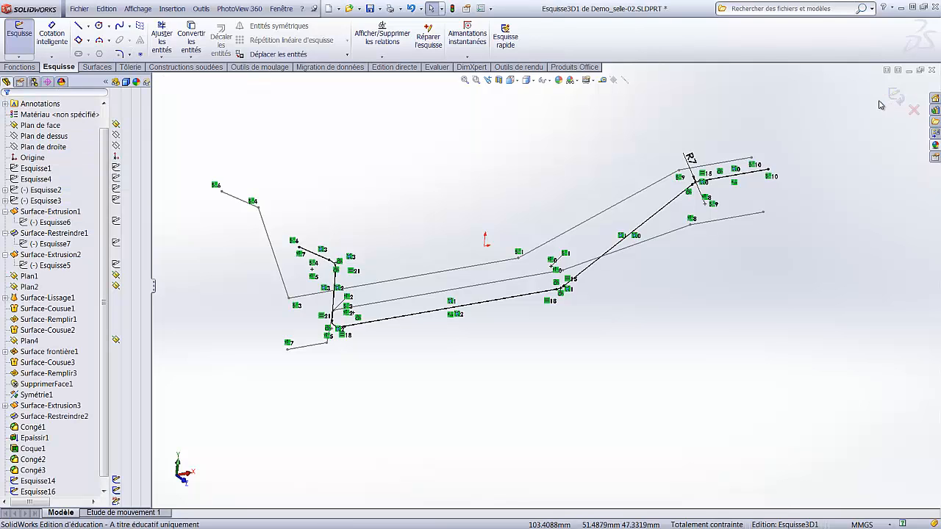
{"action": "left_click", "coordinate": [896, 97]}
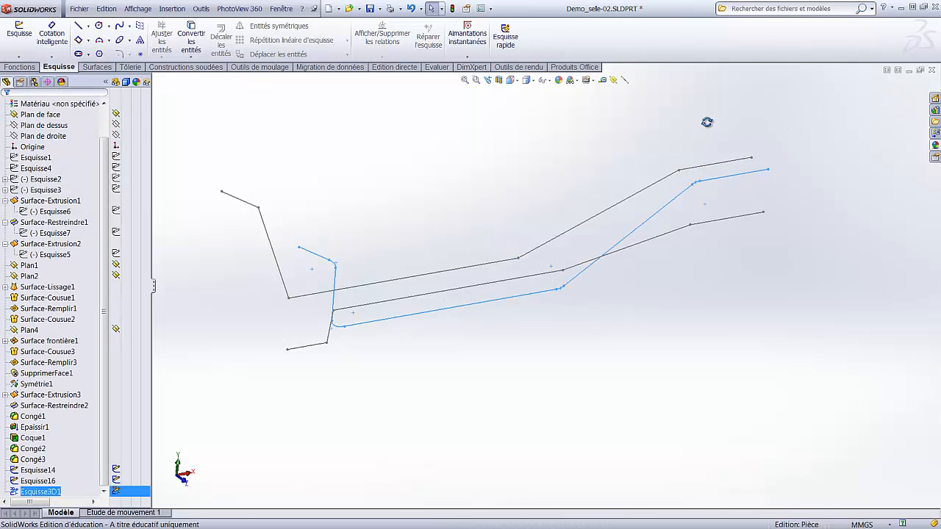
{"action": "mouse_move", "coordinate": [708, 152]}
{"action": "middle_mouse_down"}
{"action": "mouse_move", "coordinate": [616, 132]}
{"action": "mouse_move", "coordinate": [563, 169]}
{"action": "mouse_move", "coordinate": [481, 159]}
{"action": "mouse_move", "coordinate": [469, 185]}
{"action": "middle_mouse_up"}
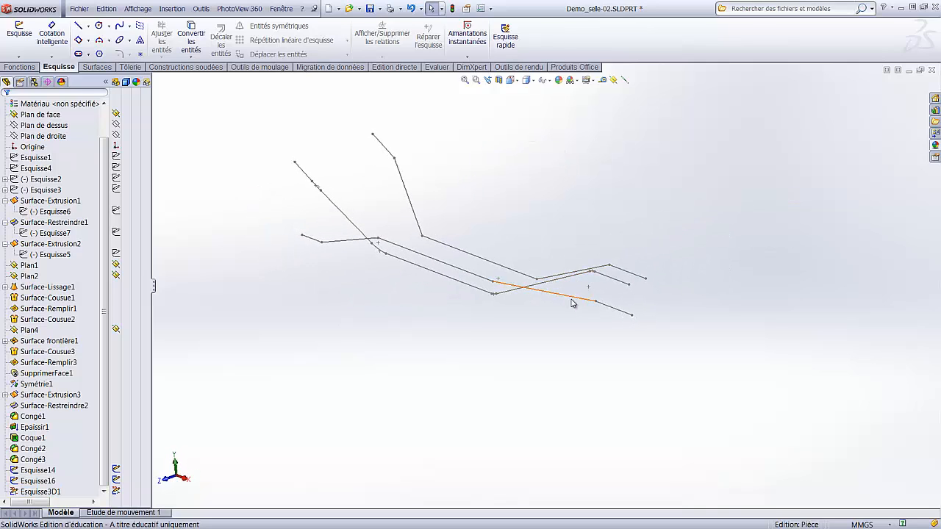